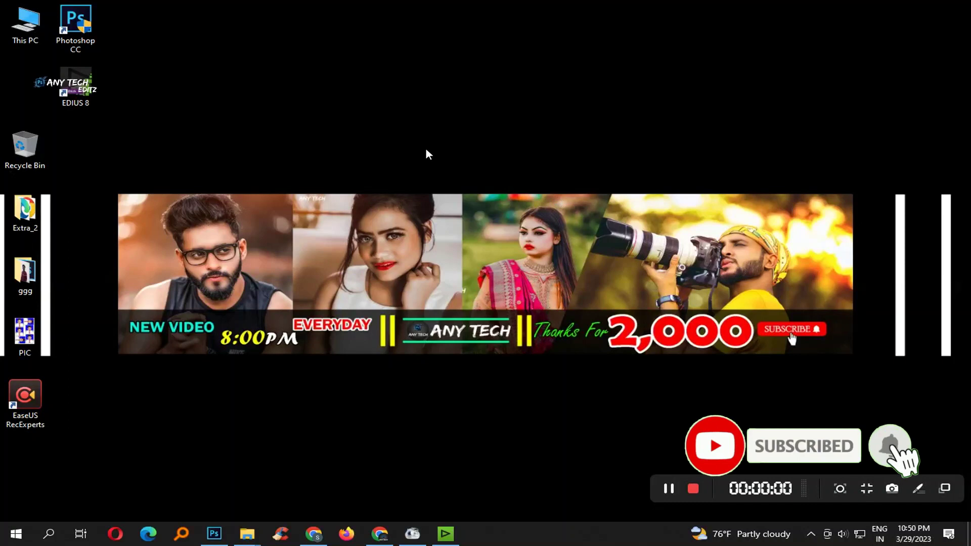
# Step: Refresh the Windows desktop twice and bring Photoshop CS6 to the front
pyautogui.rightClick(438, 148)
pyautogui.click(505, 185)
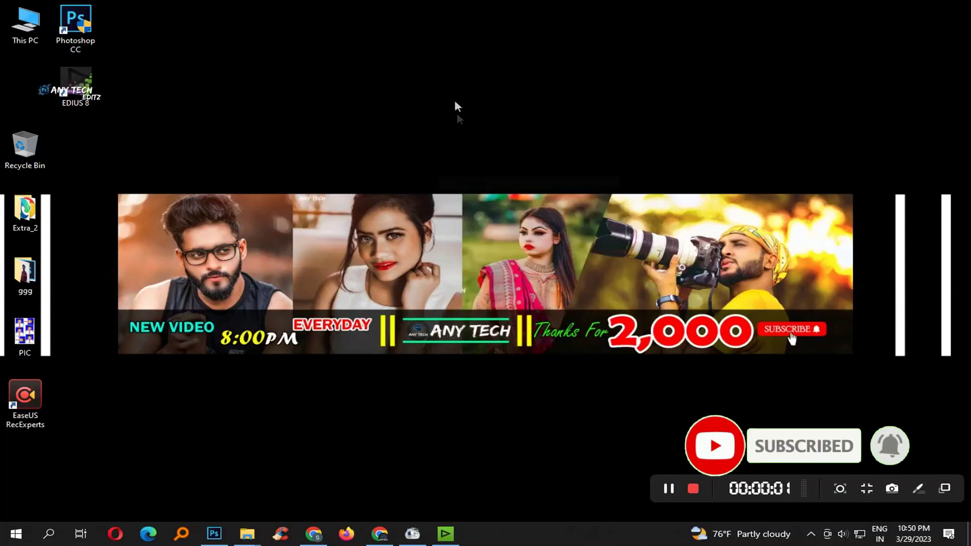
pyautogui.rightClick(441, 63)
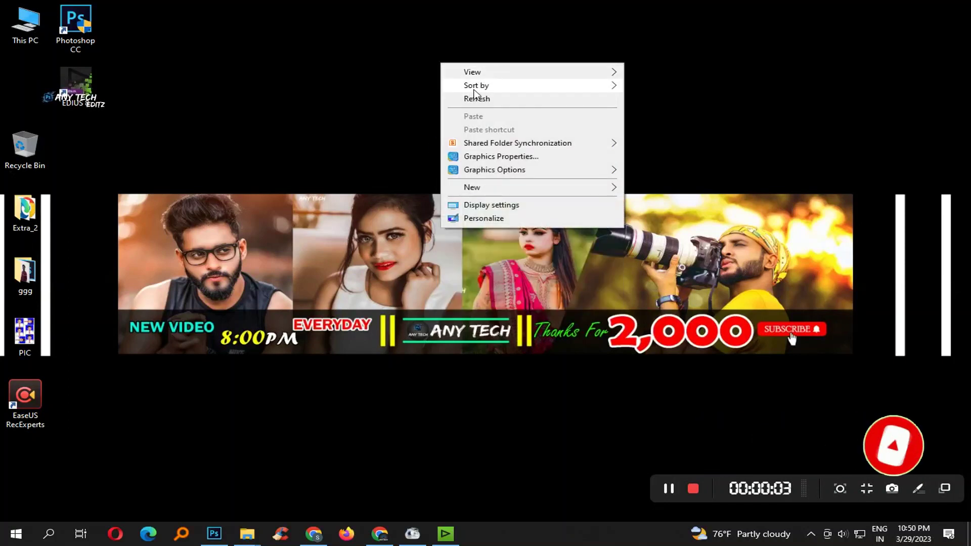
pyautogui.click(476, 99)
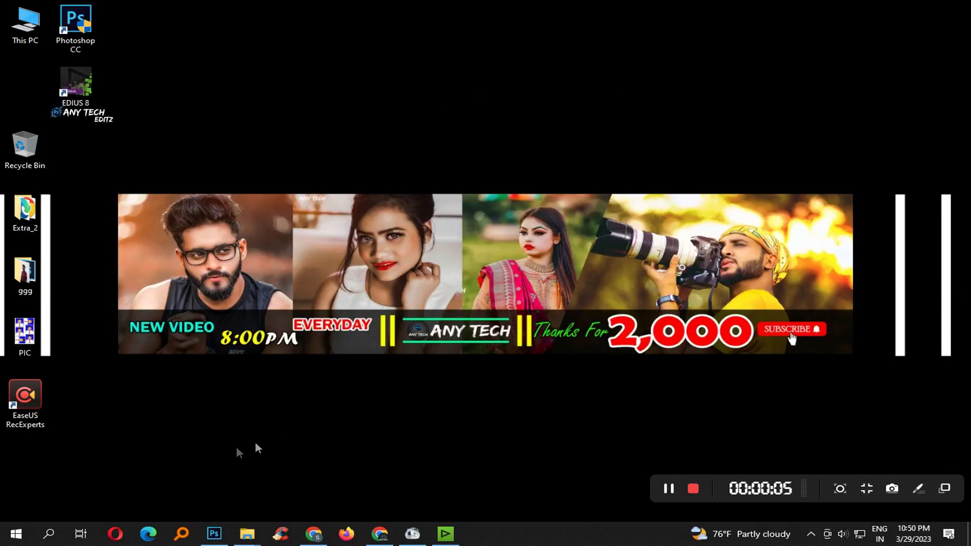
pyautogui.click(212, 534)
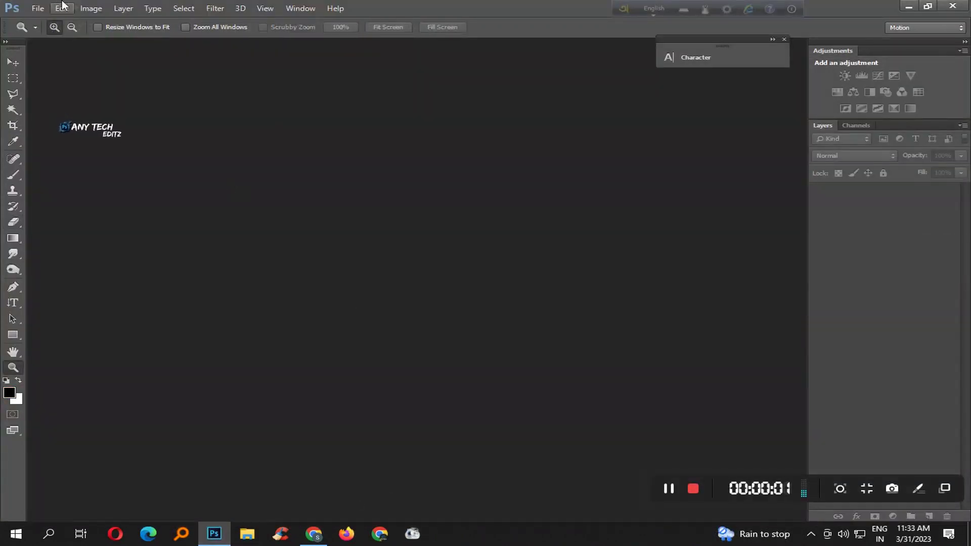
# Step: Open the portrait photo 02.jpg in Photoshop
pyautogui.click(38, 8)
pyautogui.click(59, 31)
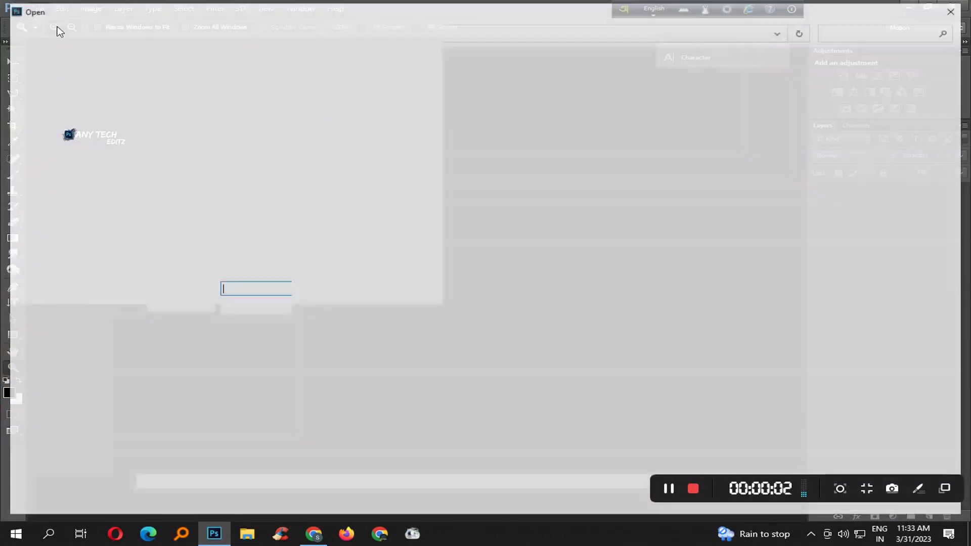
pyautogui.click(252, 126)
pyautogui.click(289, 107)
pyautogui.doubleClick(288, 108)
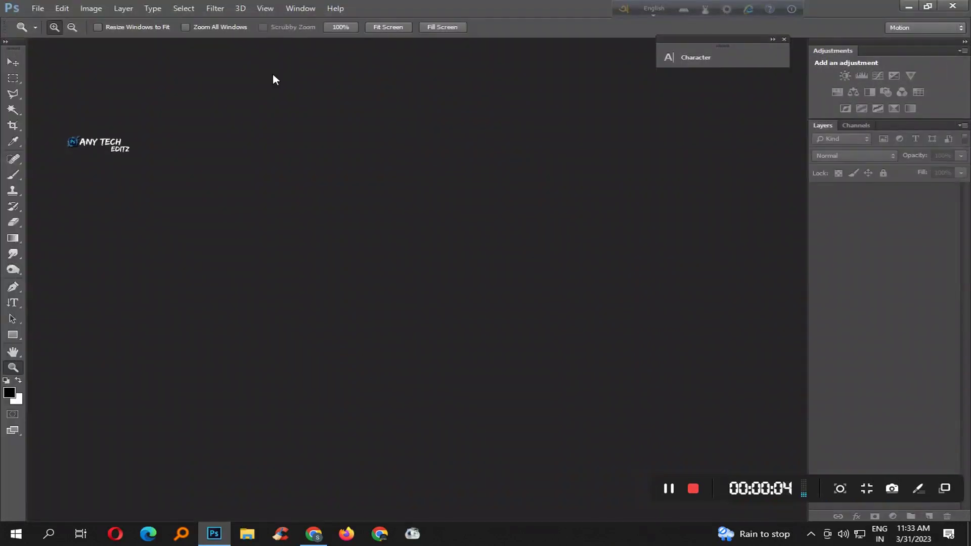
# Step: Dock 02.jpg, zoom to 100% on the face, and duplicate Background as Background copy
pyautogui.moveTo(164, 40)
pyautogui.mouseDown()
pyautogui.moveTo(260, 50)
pyautogui.moveTo(311, 42)
pyautogui.mouseUp()
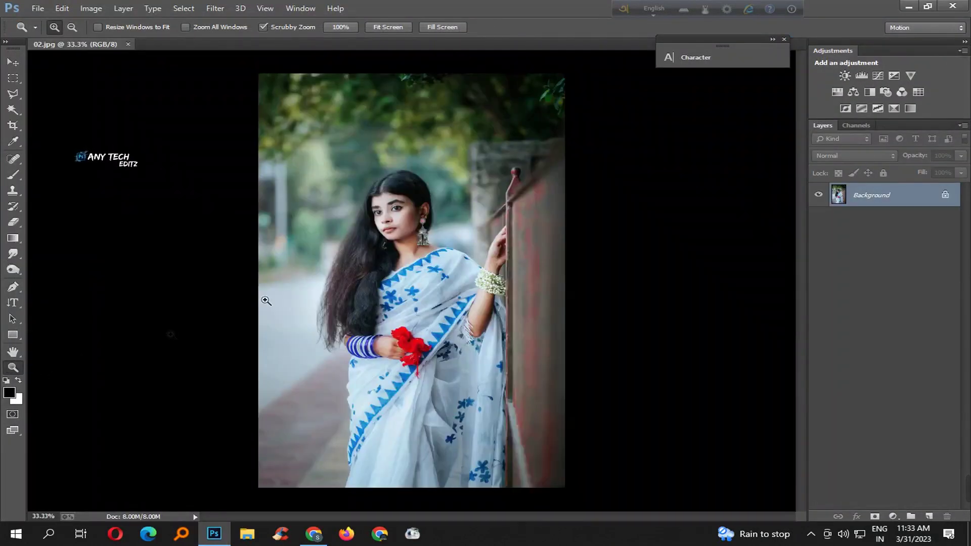
pyautogui.moveTo(405, 212); pyautogui.dragTo(480, 205)
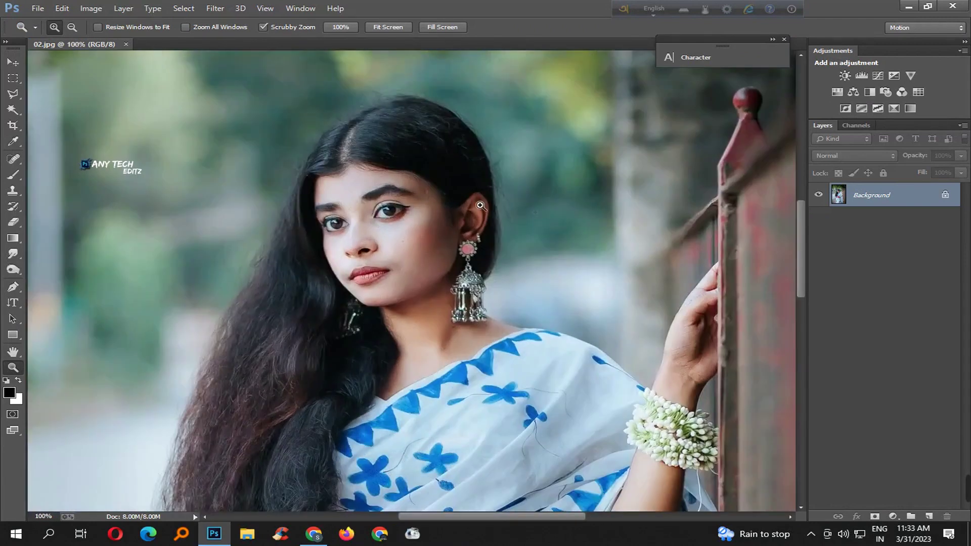
pyautogui.moveTo(860, 195)
pyautogui.mouseDown()
pyautogui.moveTo(949, 521)
pyautogui.moveTo(929, 516)
pyautogui.mouseUp()
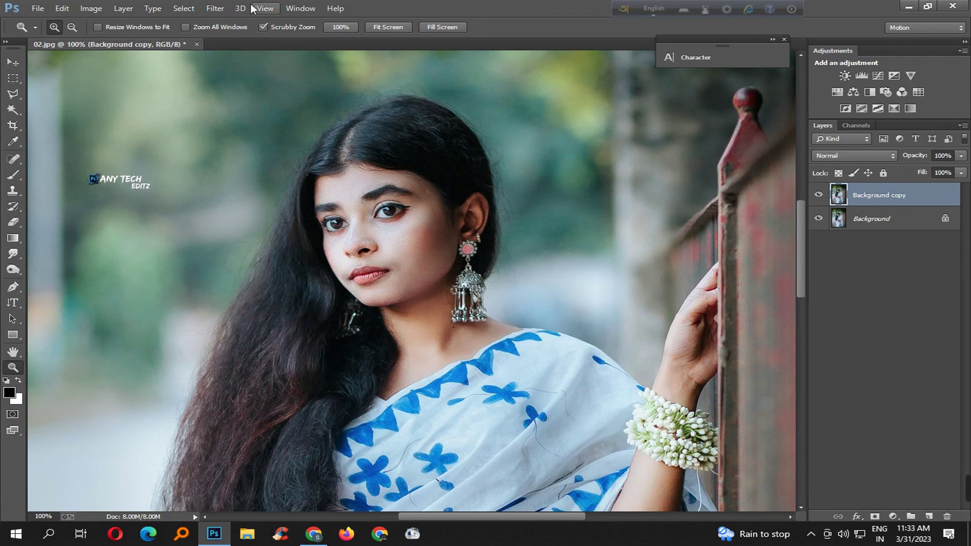
# Step: Run SkinFiner with a 1:1 face preview and set Smoothing Fine to -43
pyautogui.click(215, 8)
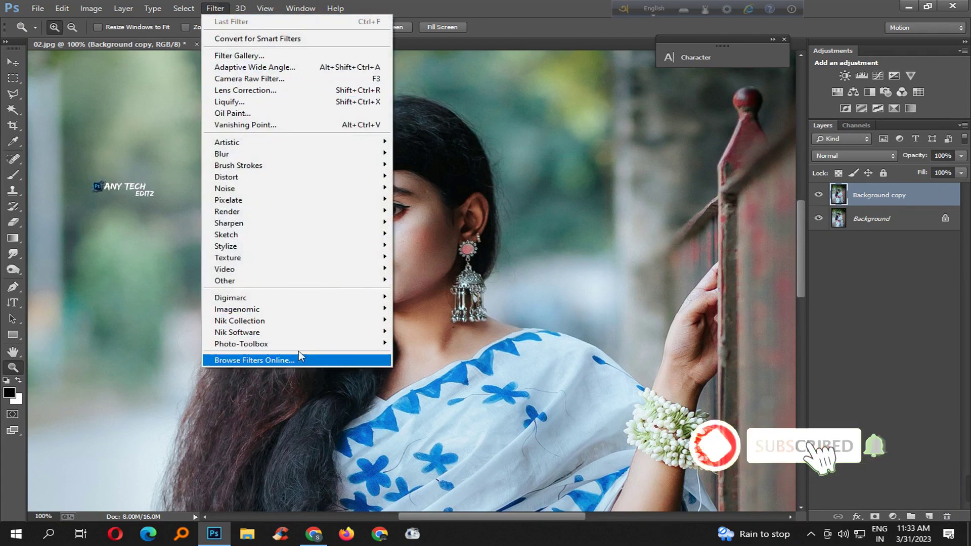
pyautogui.click(426, 345)
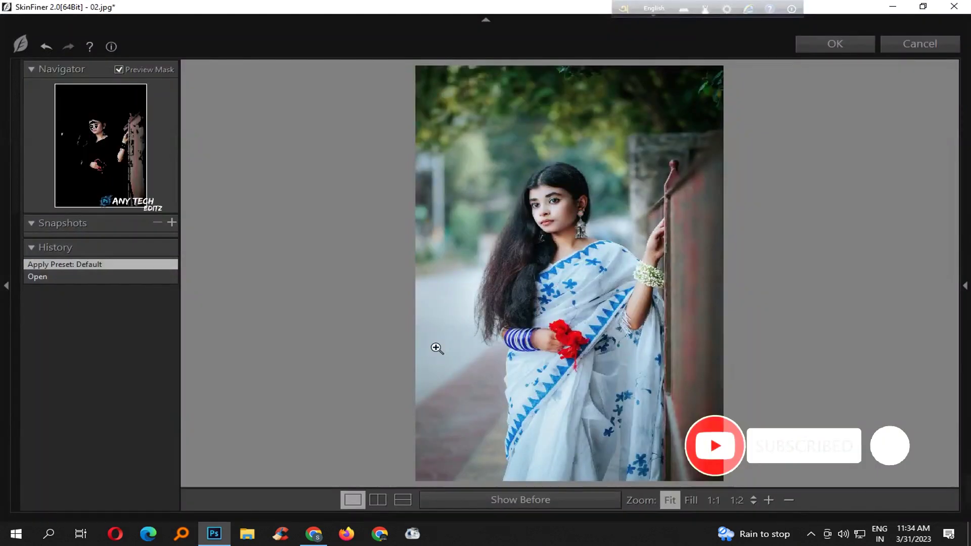
pyautogui.click(582, 183)
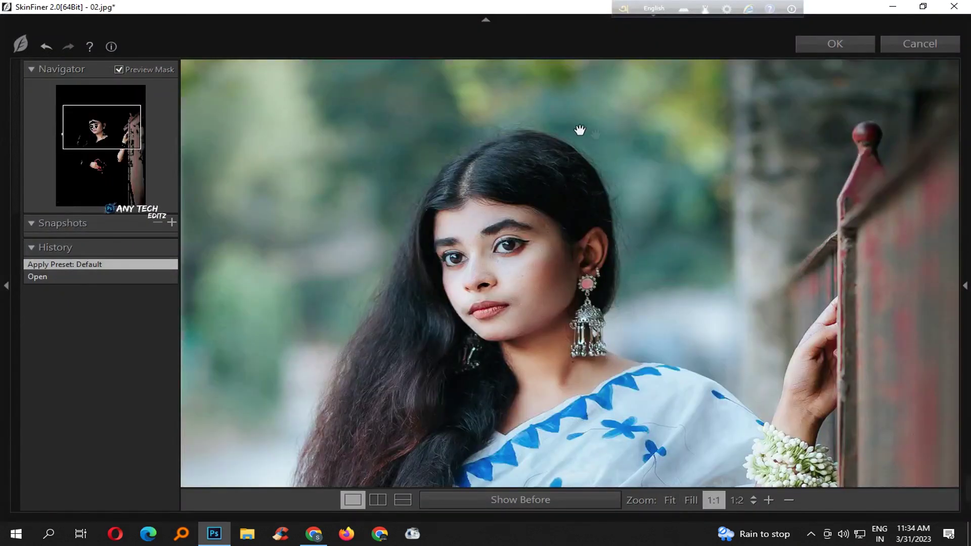
pyautogui.scroll(-2, 891, 329)
pyautogui.moveTo(871, 265)
pyautogui.mouseDown()
pyautogui.moveTo(851, 264)
pyautogui.moveTo(897, 251)
pyautogui.mouseUp()
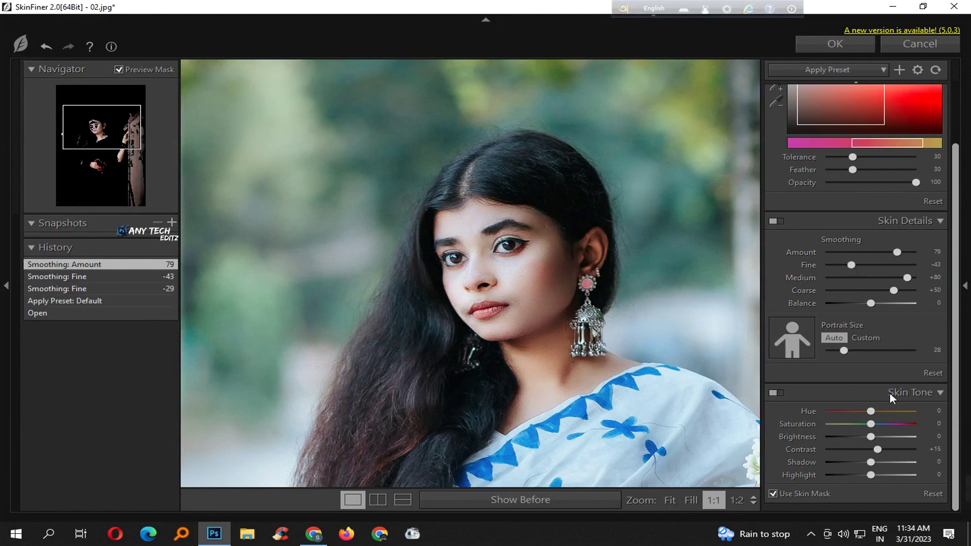
# Step: Set skin tone Contrast +28, Brightness -26, Shadow +7, Highlight -9, Saturation +15, then apply
pyautogui.moveTo(878, 449)
pyautogui.mouseDown()
pyautogui.moveTo(889, 436)
pyautogui.moveTo(858, 436)
pyautogui.moveTo(903, 462)
pyautogui.moveTo(874, 464)
pyautogui.moveTo(887, 475)
pyautogui.mouseUp()
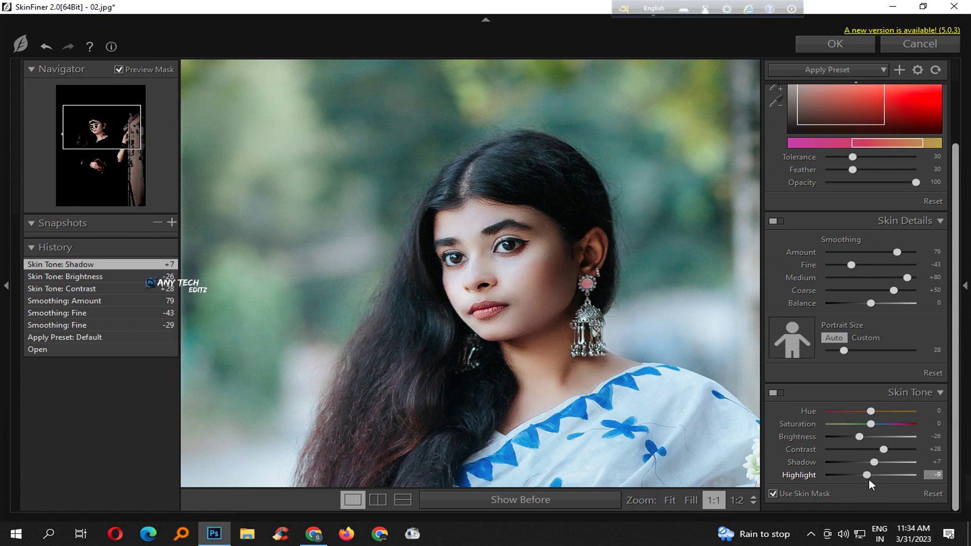
pyautogui.moveTo(871, 424); pyautogui.dragTo(878, 423)
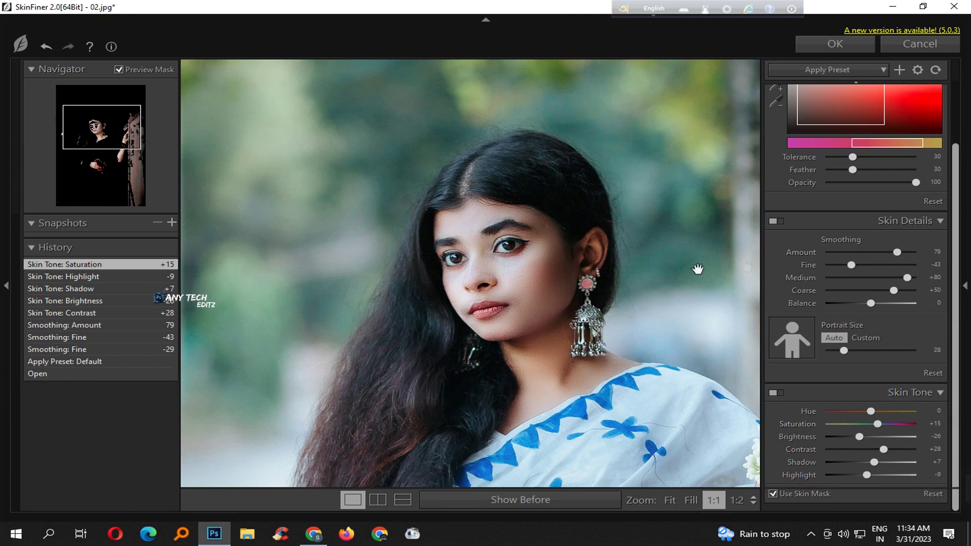
pyautogui.click(965, 286)
pyautogui.click(853, 45)
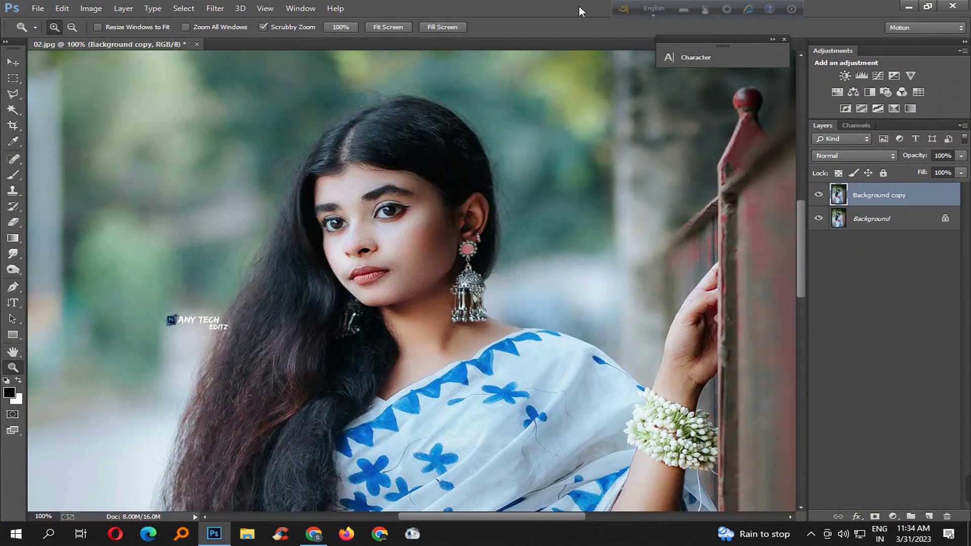
# Step: Zoom in on the cheek and compare the retouched layer with the original
pyautogui.click(403, 250)
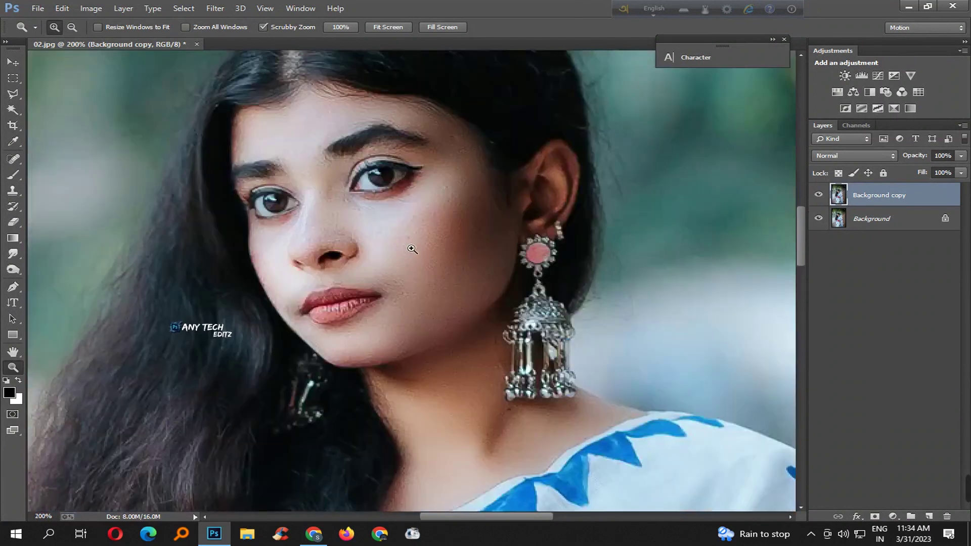
pyautogui.click(819, 195)
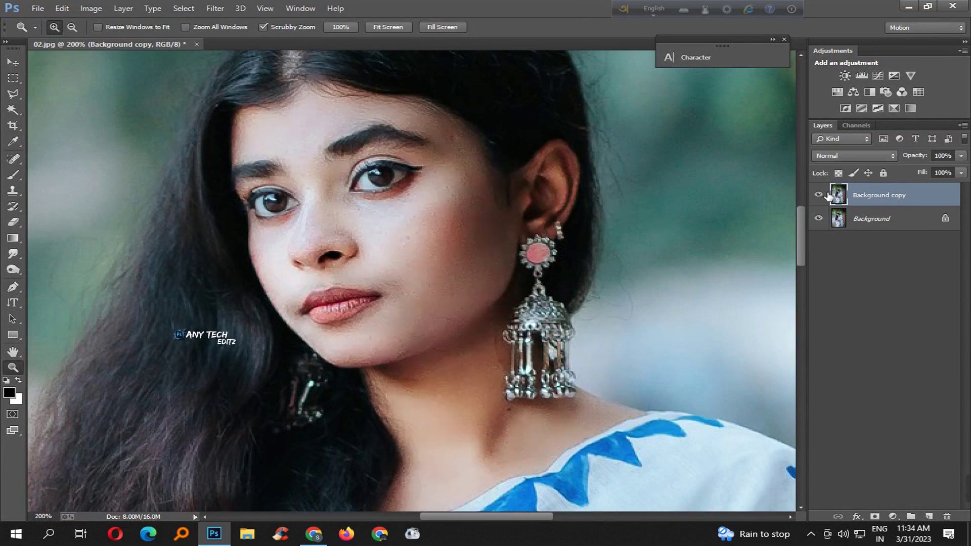
pyautogui.keyDown('alt'); pyautogui.click(433, 203); pyautogui.keyUp('alt')
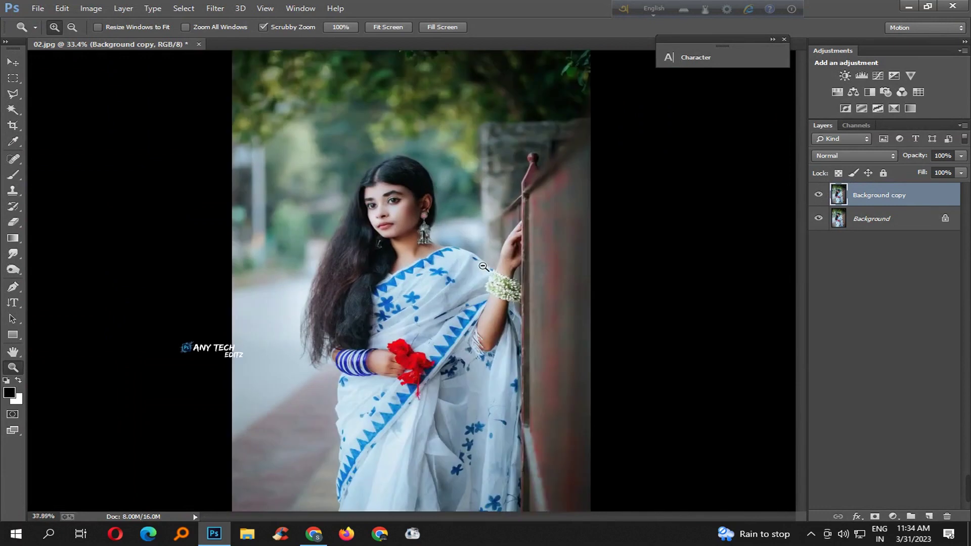
pyautogui.click(483, 267)
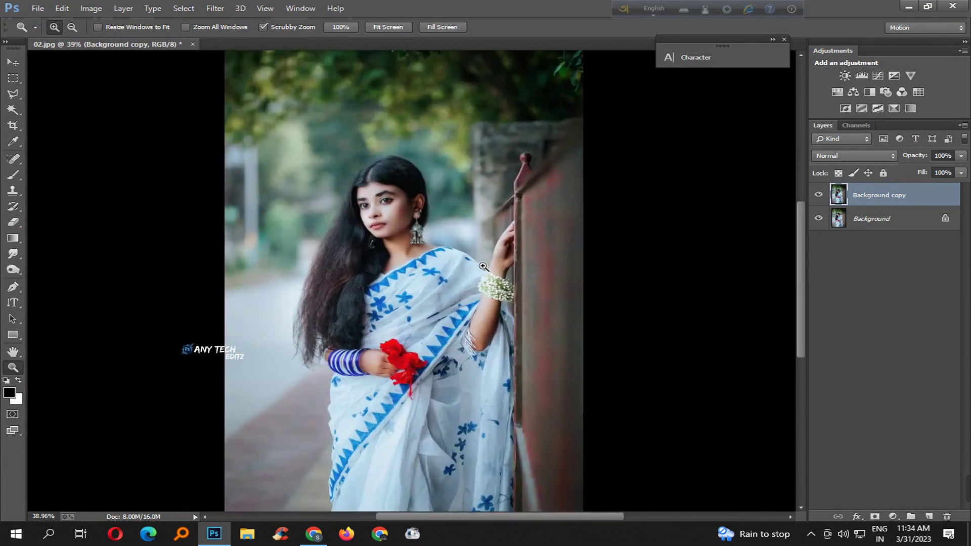
# Step: Save the document as the layered Photoshop file 02.psd
pyautogui.hotkey('ctrl', 'shift', 's')
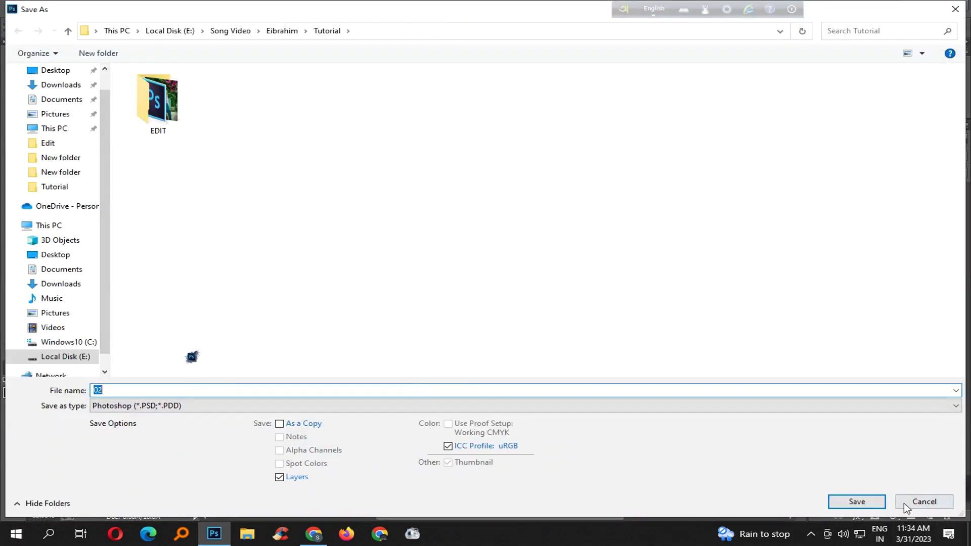
pyautogui.click(858, 503)
pyautogui.click(639, 164)
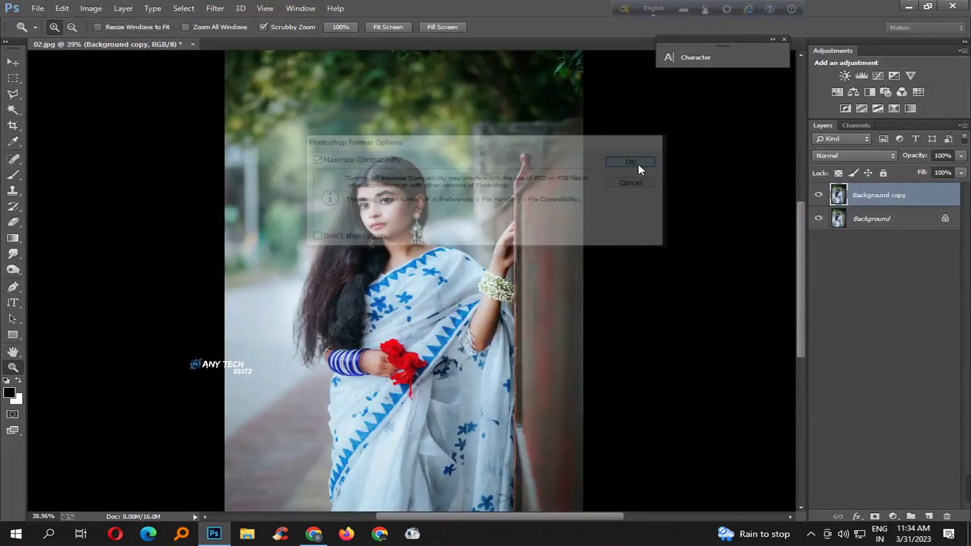
pyautogui.click(215, 9)
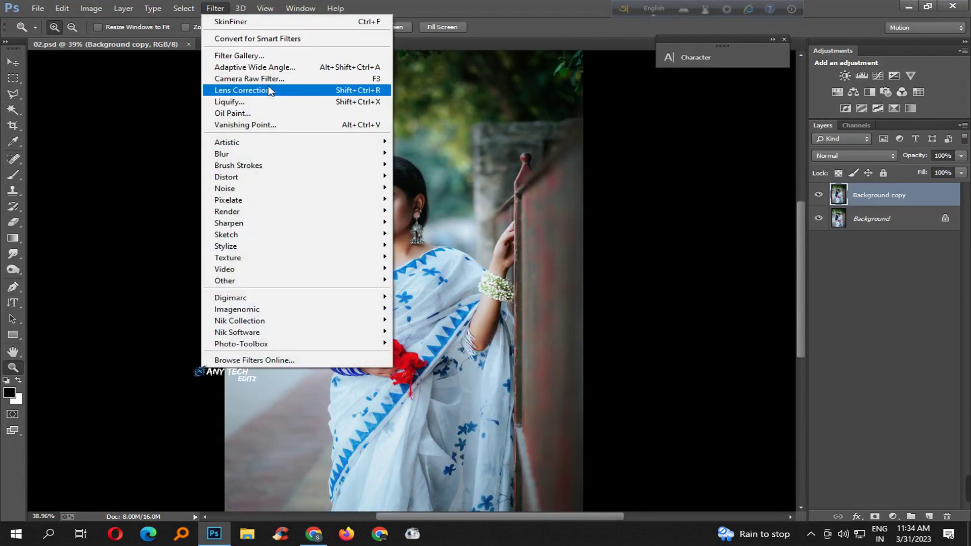
# Step: In Camera Raw set Contrast +10, Highlights -21, Shadows -3, Whites +45, Blacks -12, Clarity +11
pyautogui.click(278, 79)
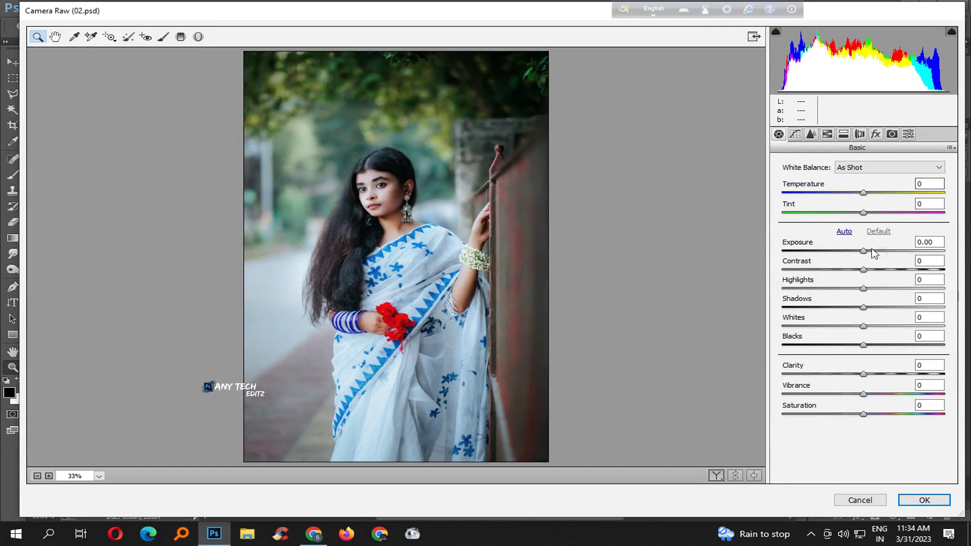
pyautogui.moveTo(863, 270)
pyautogui.mouseDown()
pyautogui.moveTo(872, 270)
pyautogui.moveTo(847, 289)
pyautogui.moveTo(889, 307)
pyautogui.moveTo(860, 307)
pyautogui.moveTo(901, 327)
pyautogui.moveTo(854, 345)
pyautogui.moveTo(881, 373)
pyautogui.mouseUp()
pyautogui.click(864, 288)
pyautogui.click(871, 374)
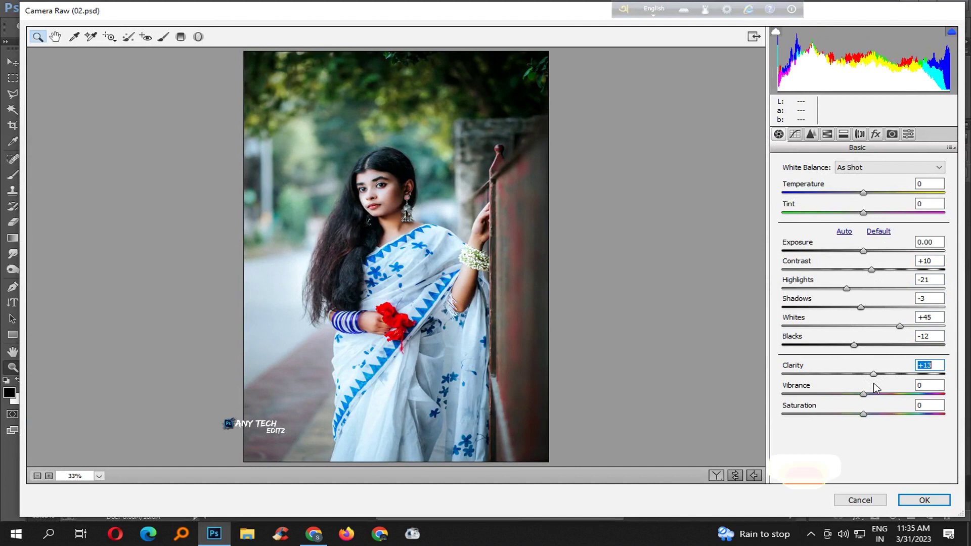
pyautogui.click(795, 134)
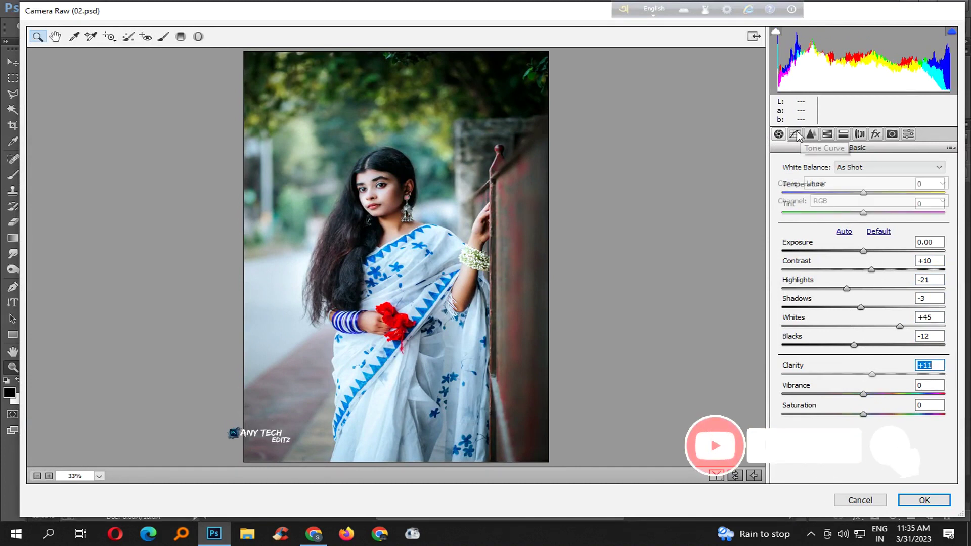
pyautogui.click(828, 134)
# Step: Raise luminance of Yellows to +94 and Greens to +68, and brighten the aquas and blues
pyautogui.moveTo(869, 262); pyautogui.dragTo(938, 261)
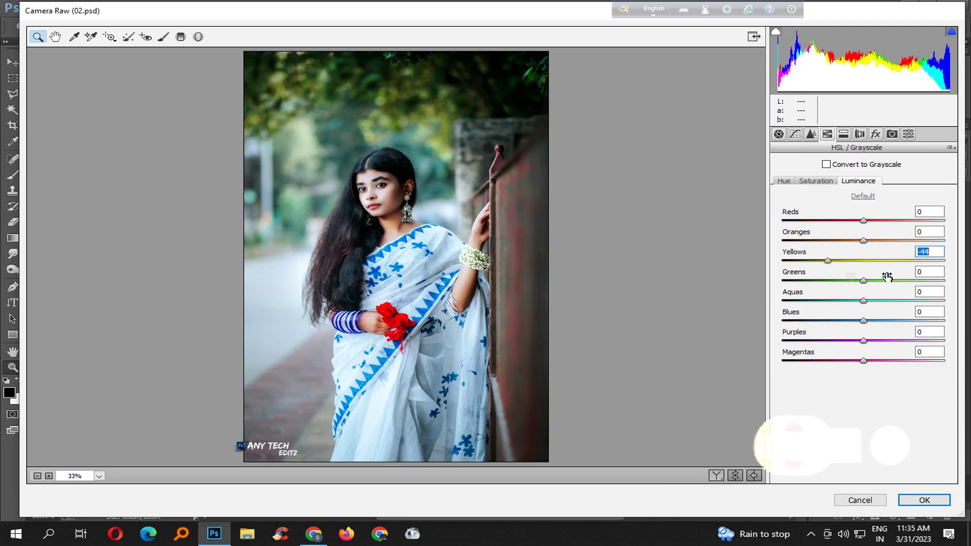
pyautogui.moveTo(863, 281); pyautogui.dragTo(919, 281)
pyautogui.moveTo(863, 300)
pyautogui.mouseDown()
pyautogui.moveTo(836, 301)
pyautogui.moveTo(912, 298)
pyautogui.moveTo(823, 321)
pyautogui.mouseUp()
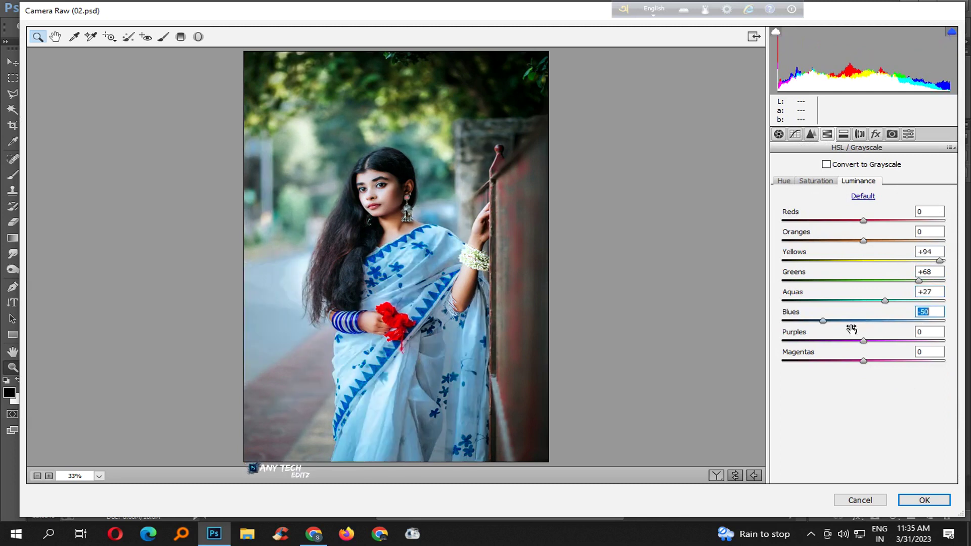
pyautogui.press('Down')
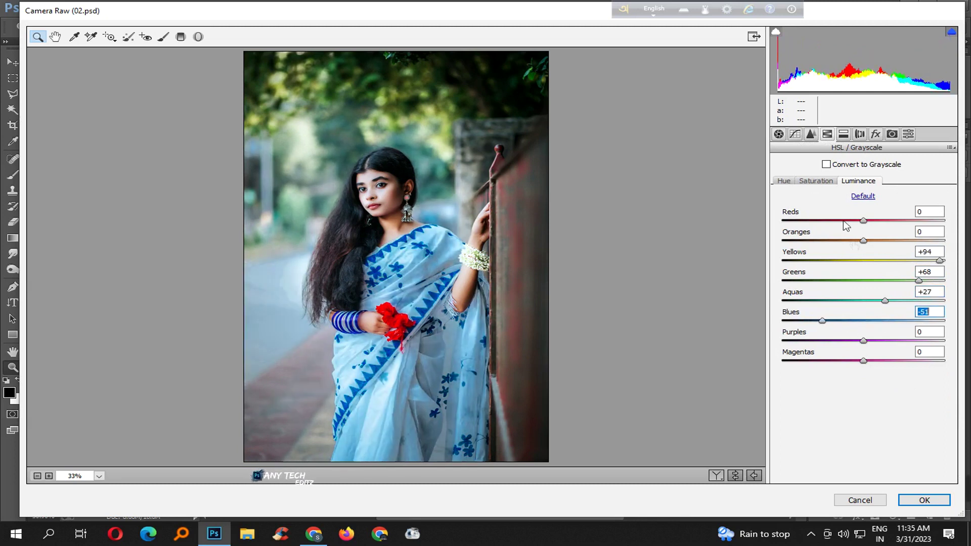
pyautogui.click(845, 321)
# Step: Set saturation Reds +20, Greens +69, Aquas boosted, and Yellows -100
pyautogui.click(816, 181)
pyautogui.moveTo(863, 281); pyautogui.dragTo(791, 281)
pyautogui.moveTo(863, 261)
pyautogui.mouseDown()
pyautogui.moveTo(812, 261)
pyautogui.moveTo(904, 282)
pyautogui.moveTo(847, 281)
pyautogui.moveTo(919, 281)
pyautogui.mouseUp()
pyautogui.moveTo(863, 221); pyautogui.dragTo(879, 221)
pyautogui.moveTo(863, 300)
pyautogui.mouseDown()
pyautogui.moveTo(970, 305)
pyautogui.moveTo(934, 301)
pyautogui.mouseUp()
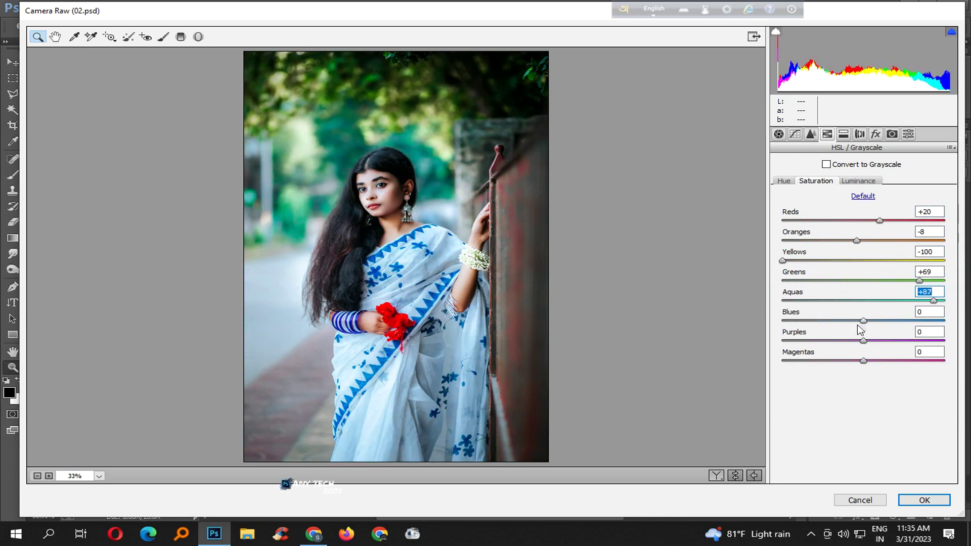
pyautogui.moveTo(915, 264); pyautogui.dragTo(750, 271)
# Step: Apply the Camera Raw edits, return the view to 50%, and save the document
pyautogui.press('Return')
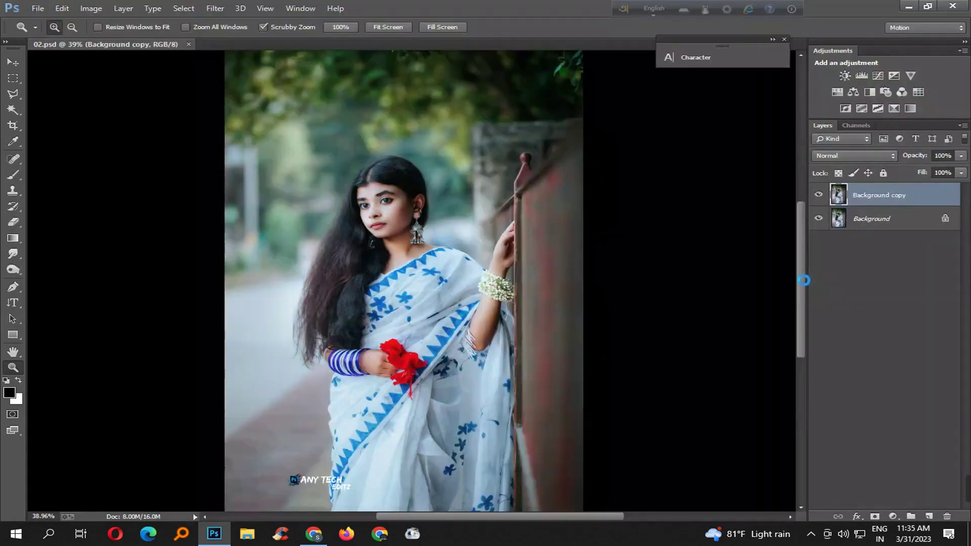
pyautogui.hotkey('ctrl', '-')
pyautogui.hotkey('ctrl', '-')
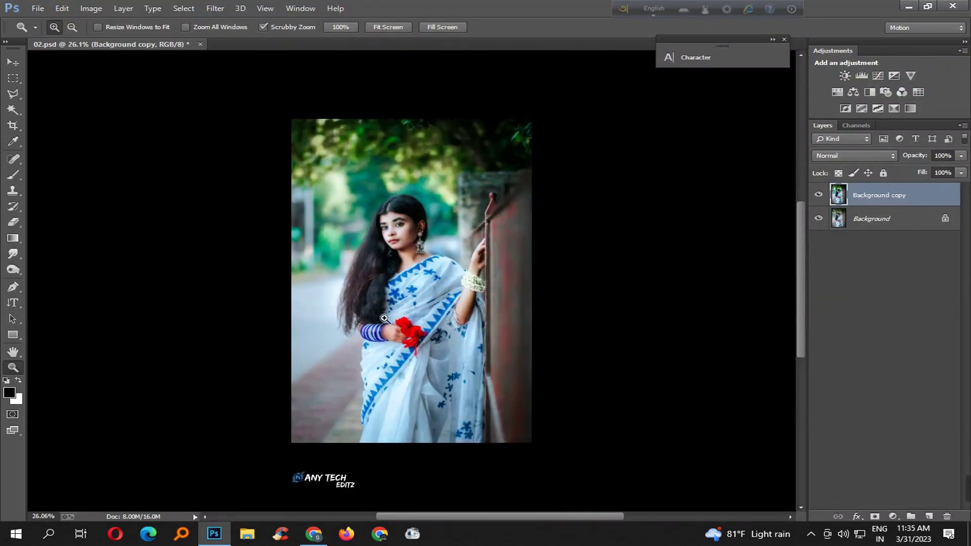
pyautogui.hotkey('ctrl', '+')
pyautogui.hotkey('ctrl', '+')
pyautogui.hotkey('ctrl', 's')
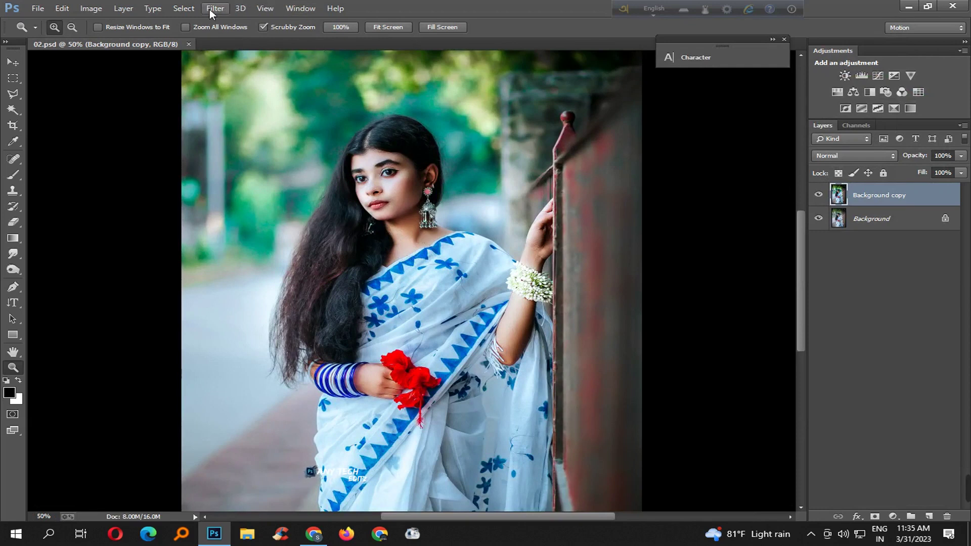
pyautogui.click(62, 7)
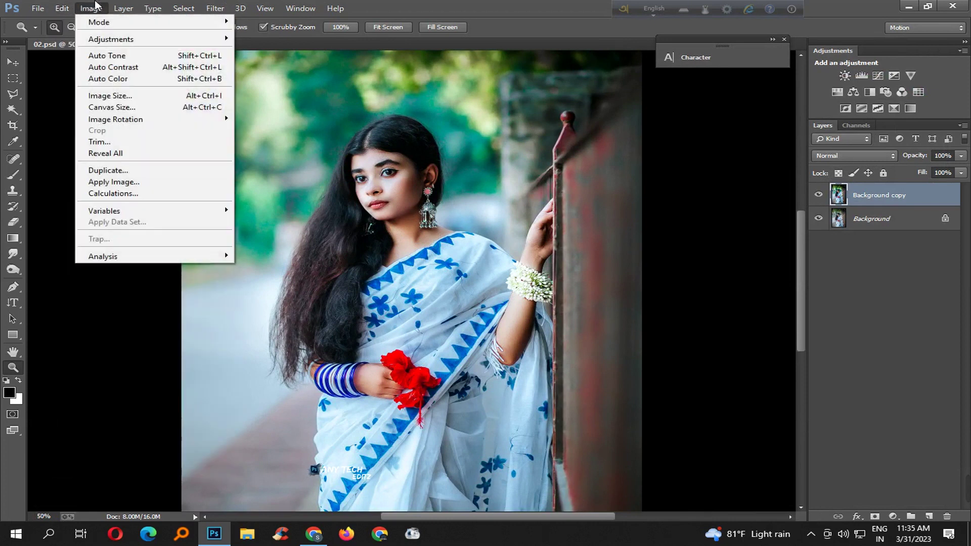
pyautogui.moveTo(111, 39)
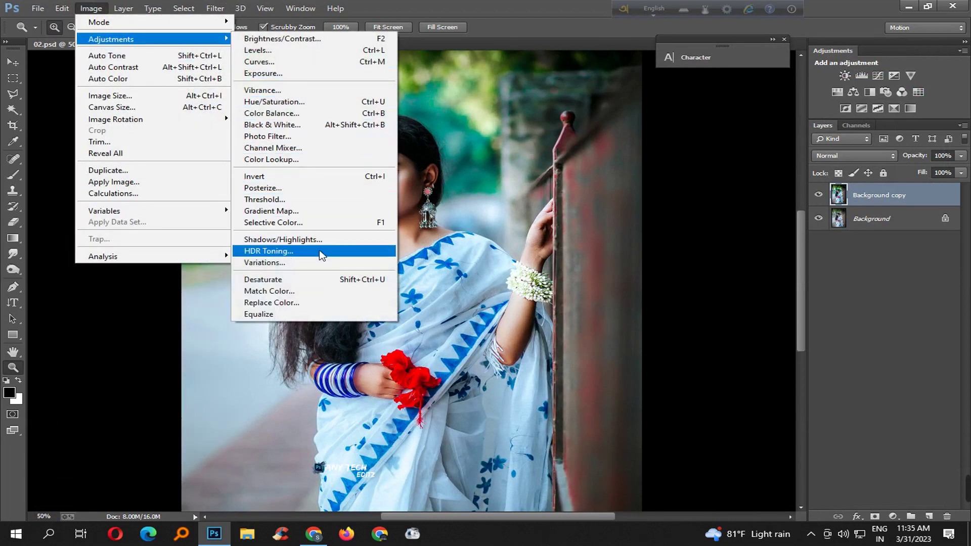
# Step: Apply Shadows/Highlights with Shadows Amount 11%, Tonal Width 17%, Radius 90 px, Highlights Amount 7%
pyautogui.click(320, 239)
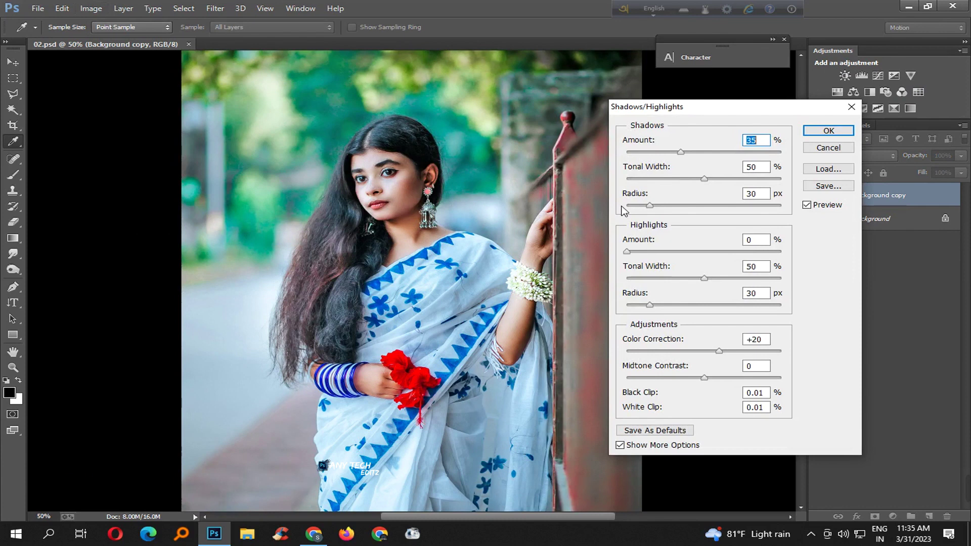
pyautogui.moveTo(668, 149); pyautogui.dragTo(645, 154)
pyautogui.moveTo(704, 178); pyautogui.dragTo(667, 182)
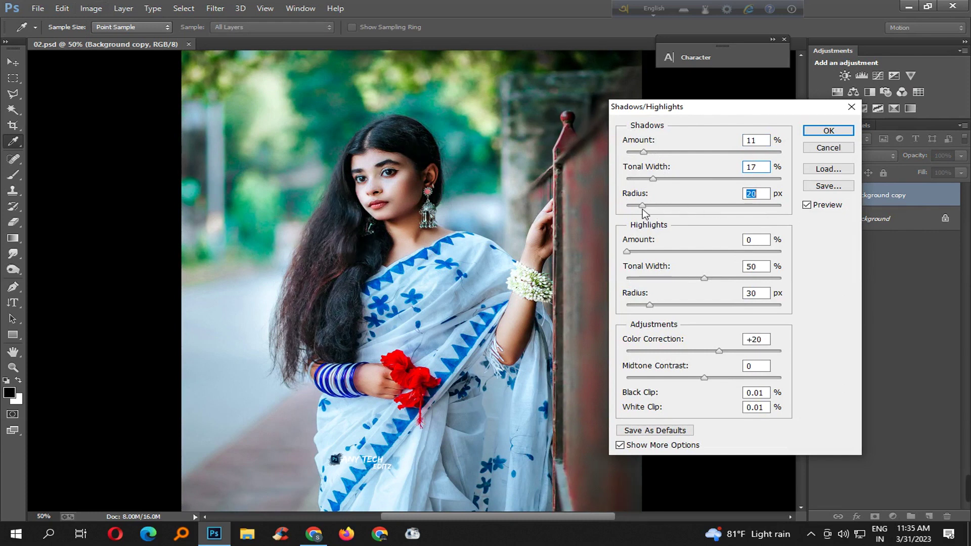
pyautogui.moveTo(643, 206); pyautogui.dragTo(633, 215)
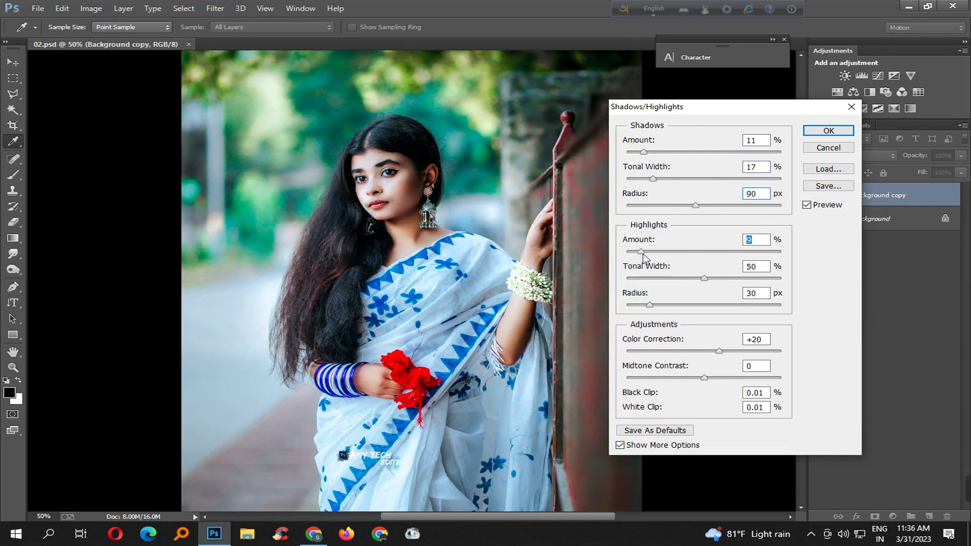
pyautogui.hotkey('shift', 'Down')
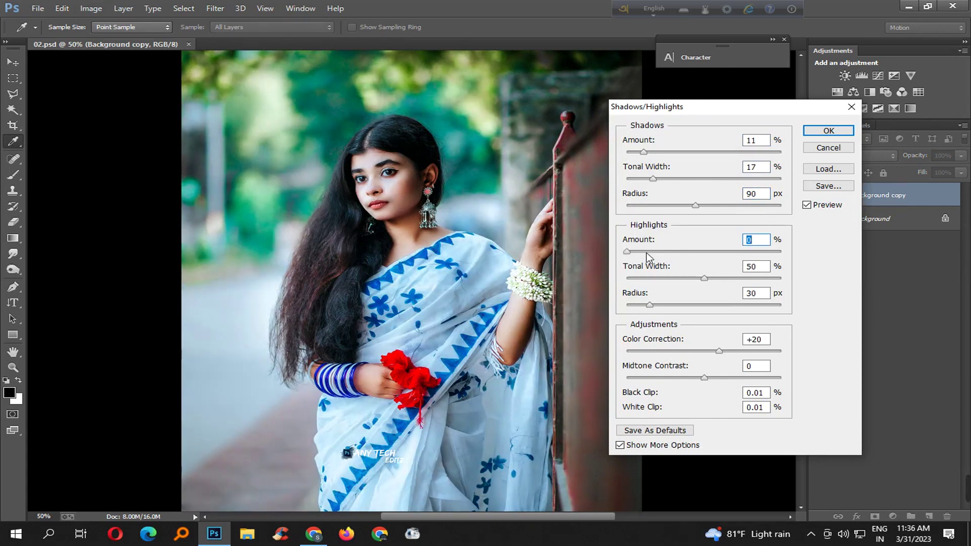
pyautogui.click(638, 252)
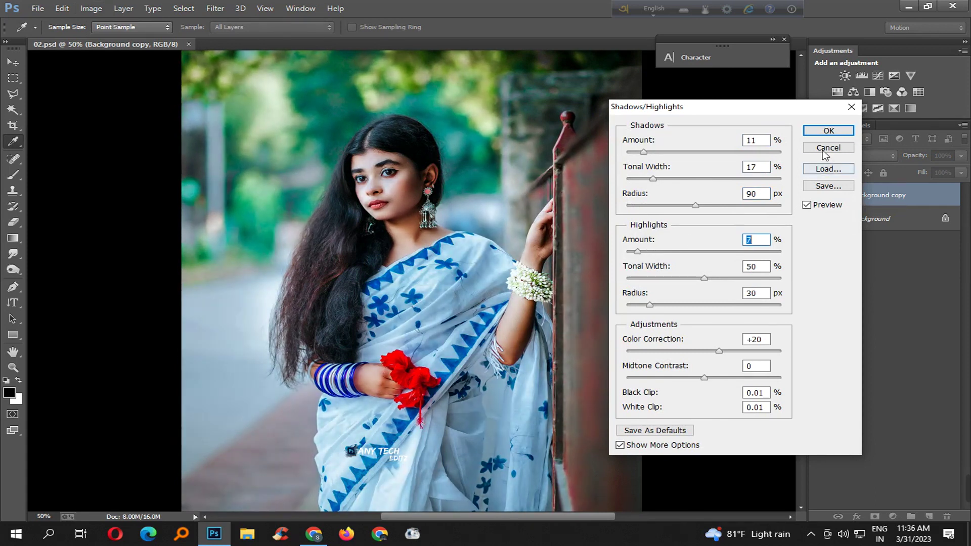
pyautogui.click(829, 130)
# Step: Toggle the corrected layer to compare before/after, then zoom to fit the photo
pyautogui.click(828, 202)
pyautogui.click(828, 202)
pyautogui.click(828, 202)
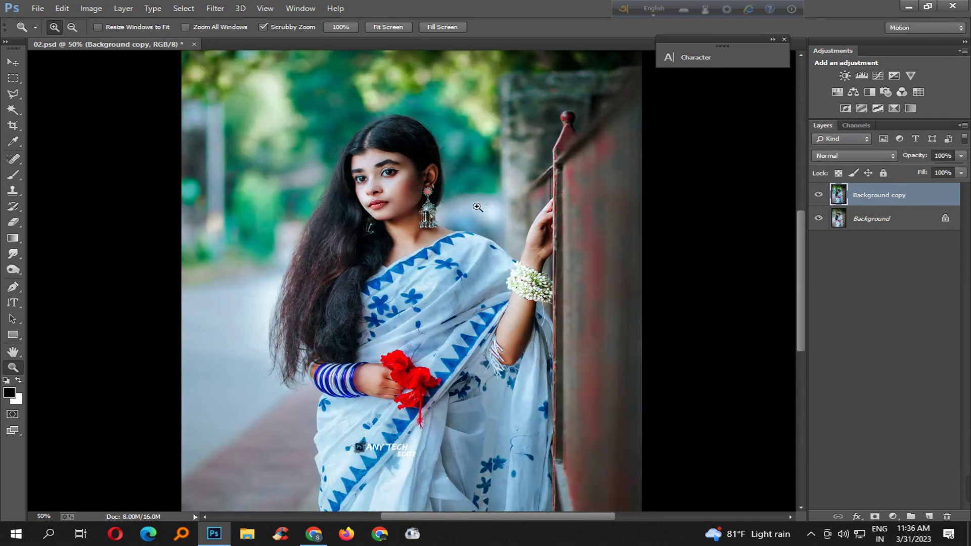
pyautogui.hotkey('ctrl', '-')
pyautogui.hotkey('ctrl', '-')
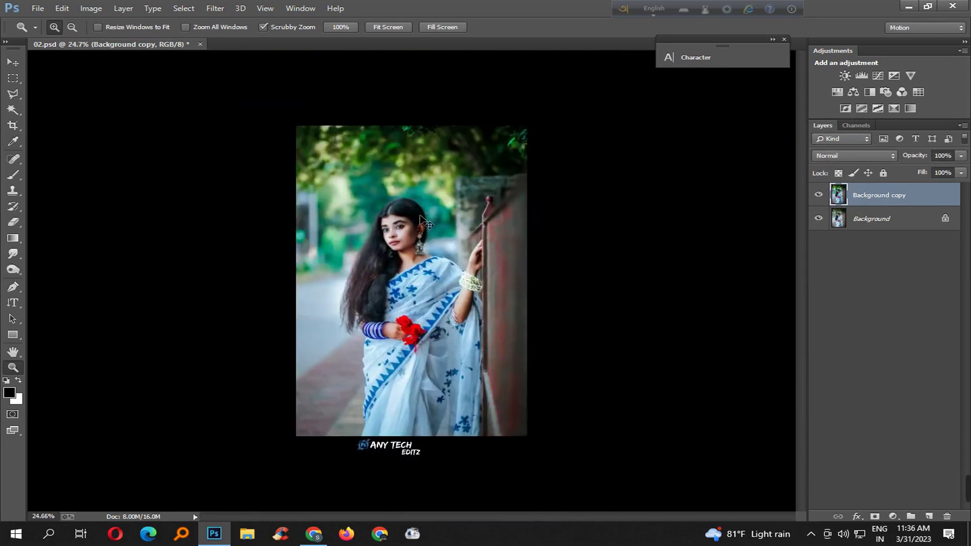
pyautogui.click(427, 263)
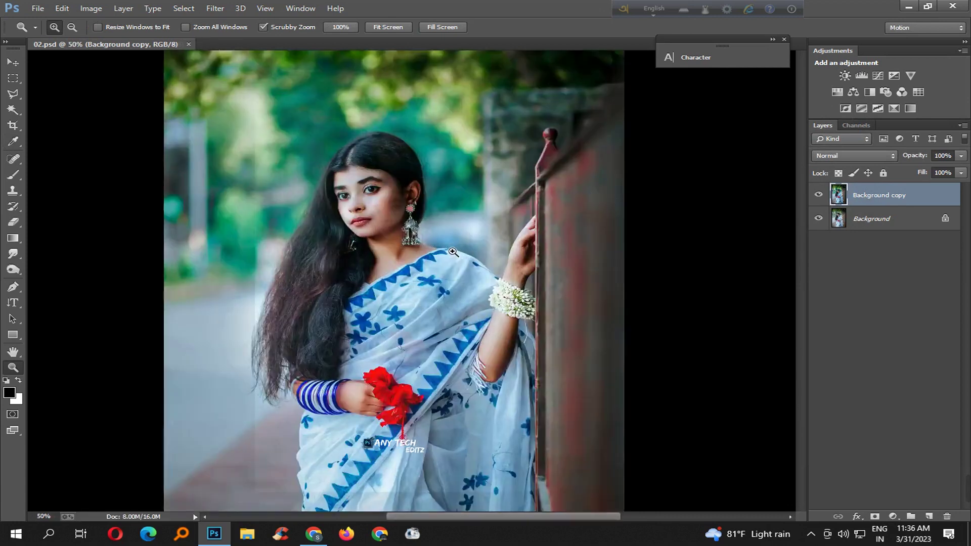
pyautogui.moveTo(463, 272); pyautogui.dragTo(448, 316)
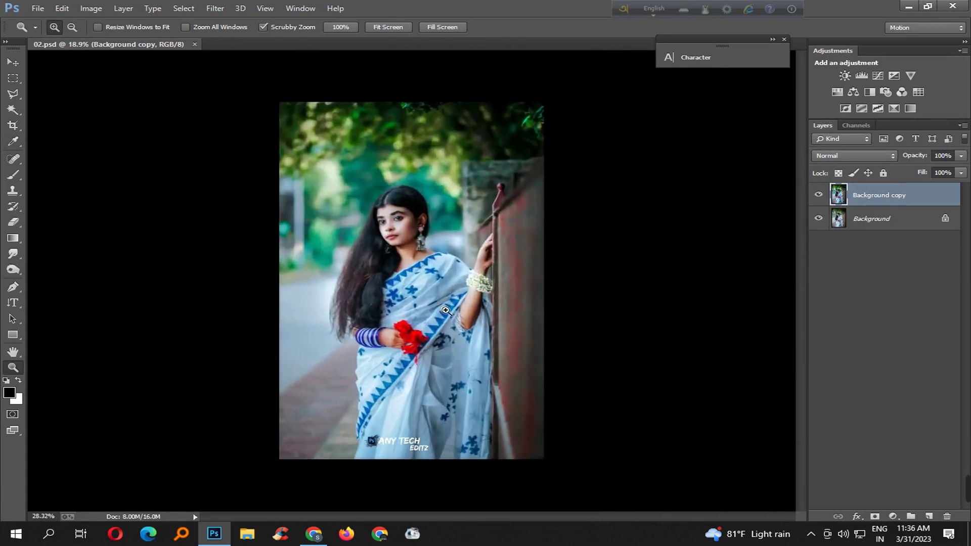
# Step: Duplicate the corrected layer as Background copy 2 and open Camera Raw on it
pyautogui.hotkey('ctrl', 'j')
pyautogui.click(215, 8)
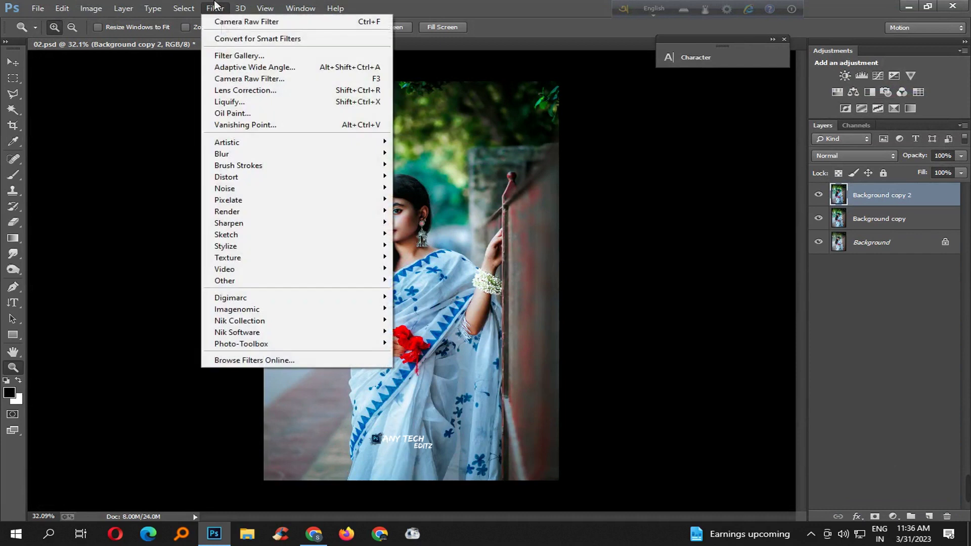
pyautogui.click(274, 79)
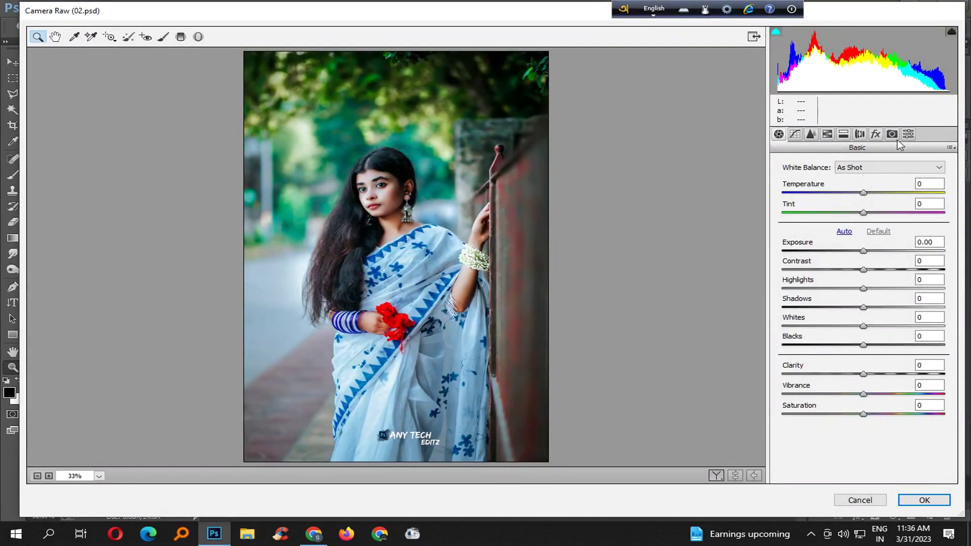
# Step: Calibrate Blue Hue -63, Saturation +23 and Green Hue -80, Saturation +77; add curve point 52→54
pyautogui.click(893, 136)
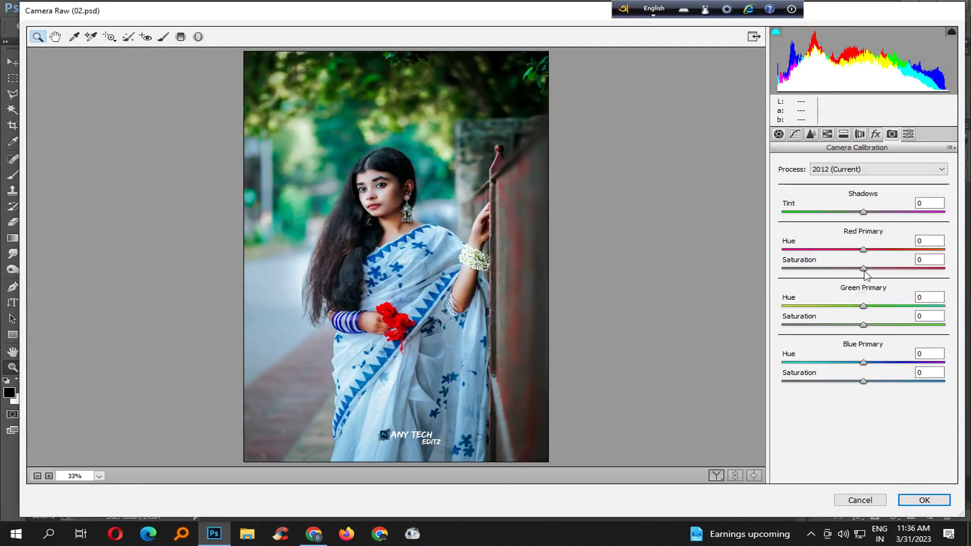
pyautogui.click(812, 363)
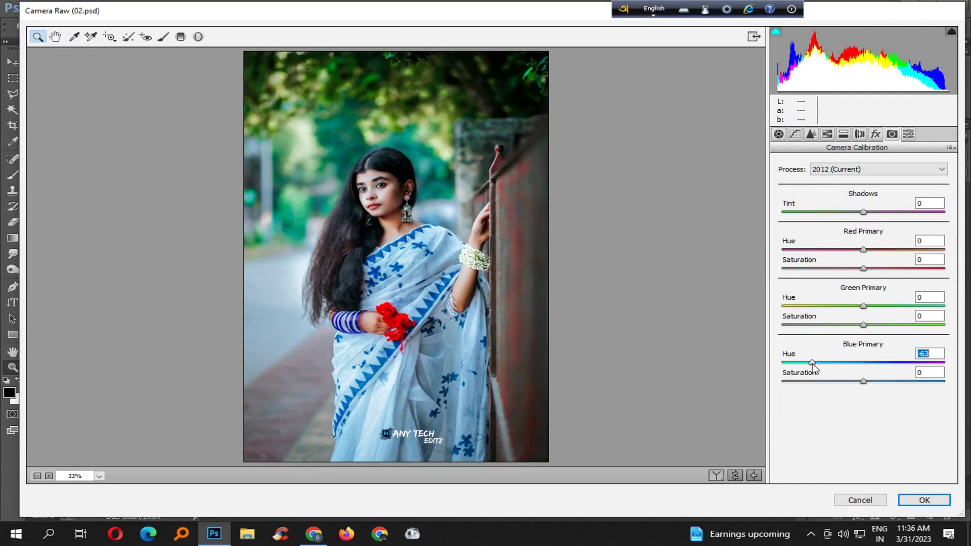
pyautogui.click(882, 382)
pyautogui.moveTo(904, 310)
pyautogui.mouseDown()
pyautogui.moveTo(804, 314)
pyautogui.moveTo(893, 319)
pyautogui.moveTo(823, 334)
pyautogui.mouseUp()
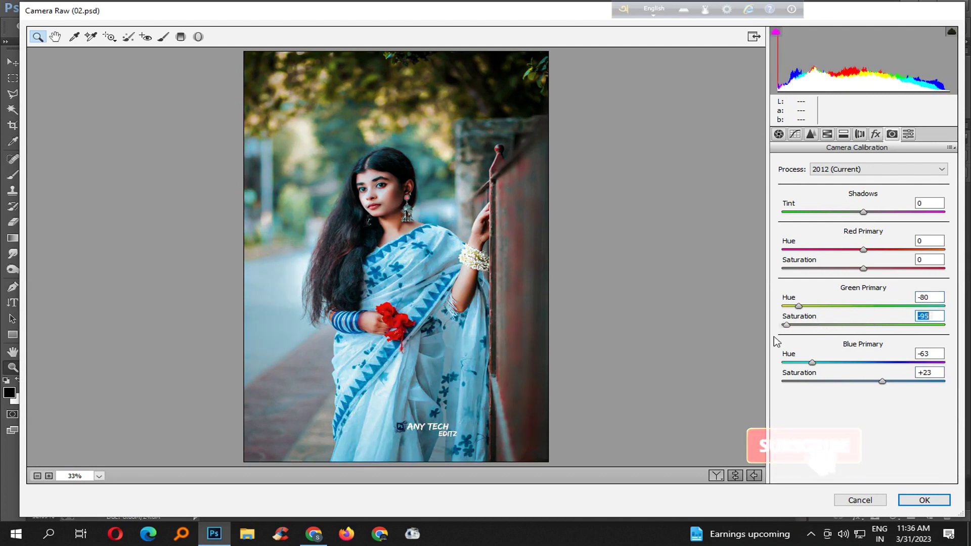
pyautogui.moveTo(863, 324); pyautogui.dragTo(921, 338)
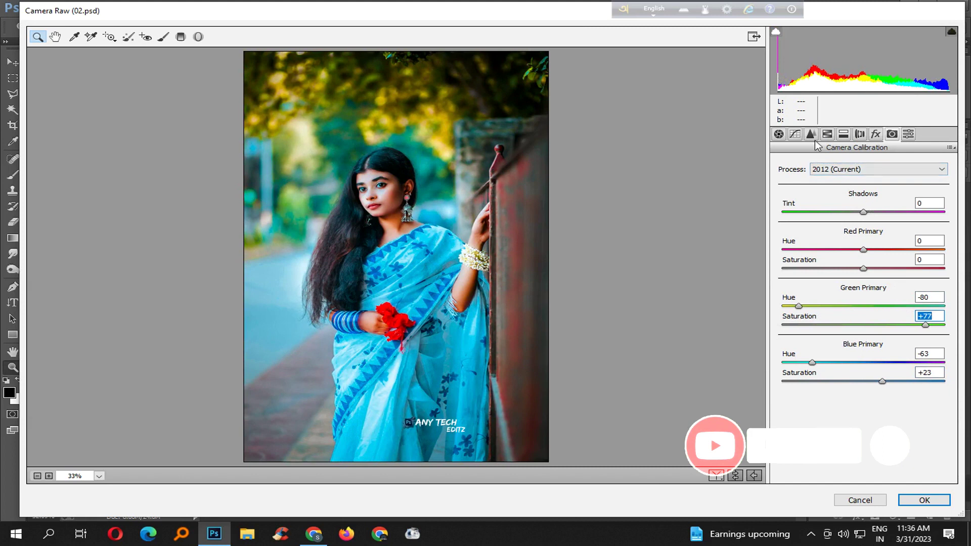
pyautogui.click(796, 134)
pyautogui.click(812, 337)
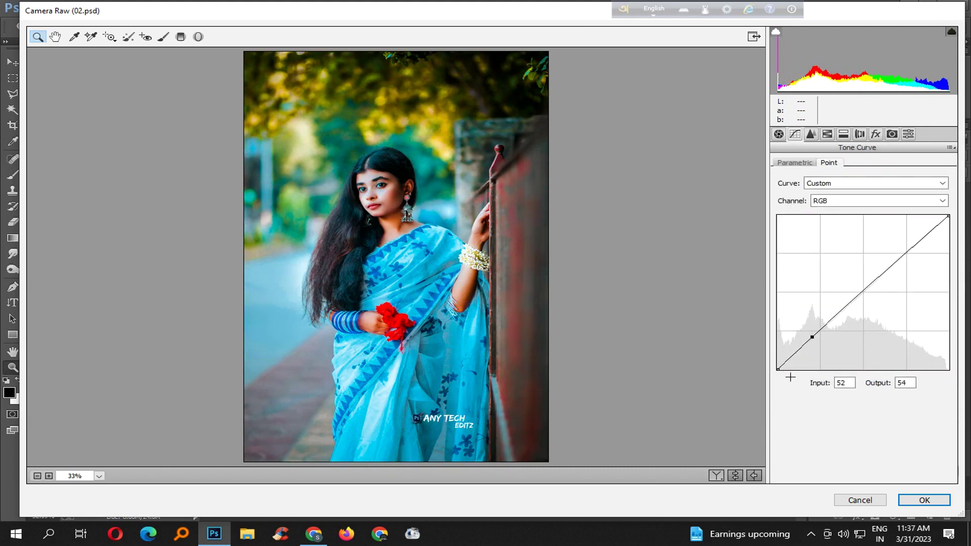
# Step: Lift the RGB black point, set Blue curve points 0→49 and 205→214, and apply
pyautogui.moveTo(779, 370); pyautogui.dragTo(784, 362)
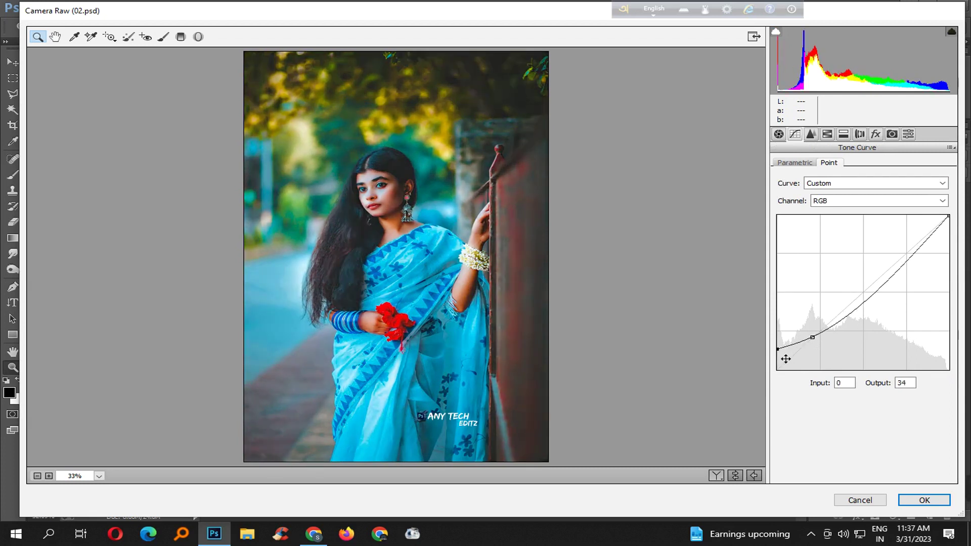
pyautogui.click(832, 204)
pyautogui.click(832, 242)
pyautogui.moveTo(930, 254); pyautogui.dragTo(915, 240)
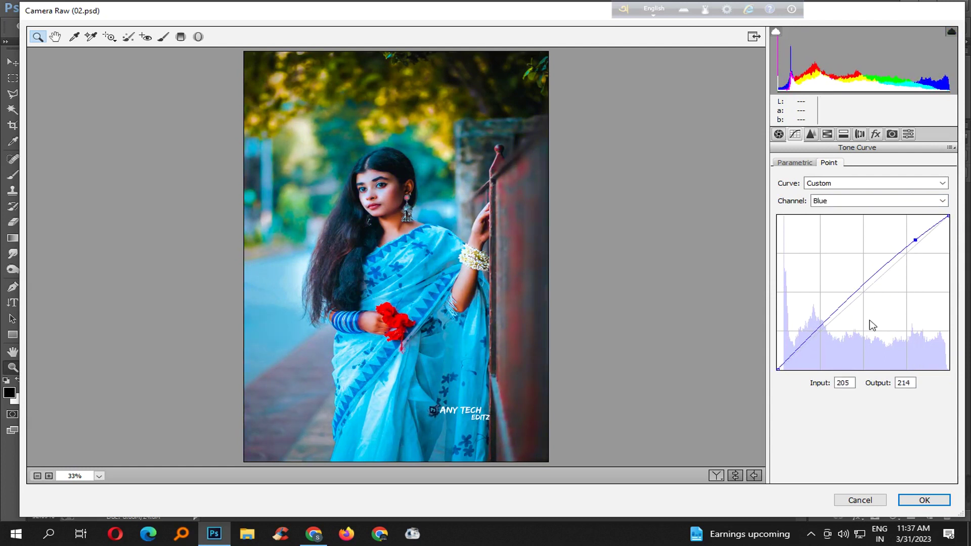
pyautogui.moveTo(923, 249); pyautogui.dragTo(927, 252)
pyautogui.click(813, 338)
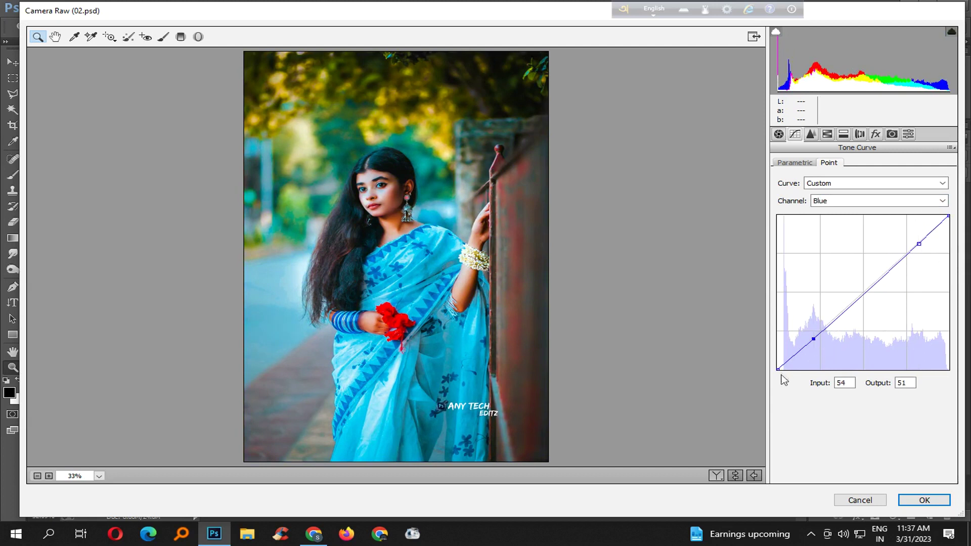
pyautogui.moveTo(787, 375)
pyautogui.mouseDown()
pyautogui.moveTo(787, 349)
pyautogui.moveTo(789, 359)
pyautogui.mouseUp()
pyautogui.press('Return')
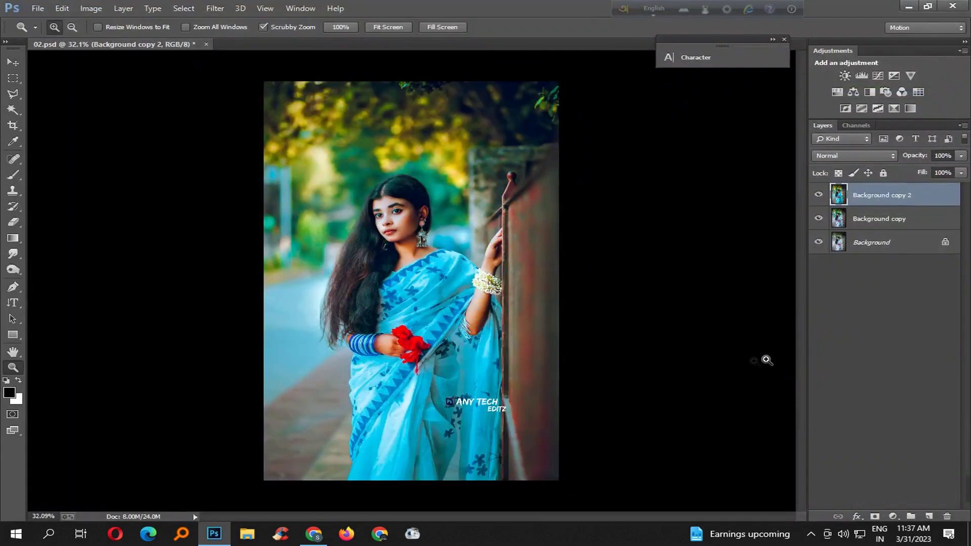
# Step: Add a layer mask to Background copy 2 and paint black over the cheek and jaw
pyautogui.click(874, 517)
pyautogui.moveTo(387, 204); pyautogui.dragTo(453, 250)
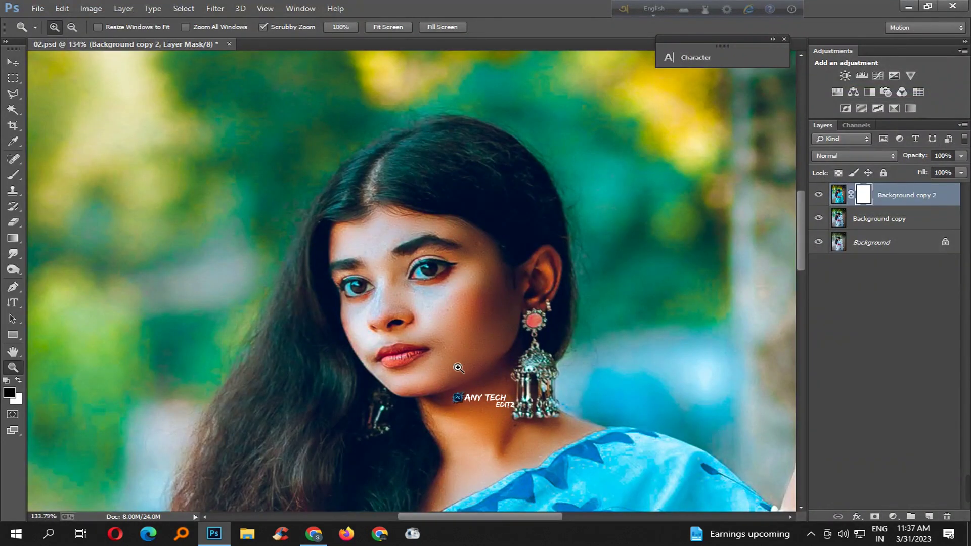
pyautogui.press('b')
pyautogui.moveTo(505, 367); pyautogui.dragTo(533, 475)
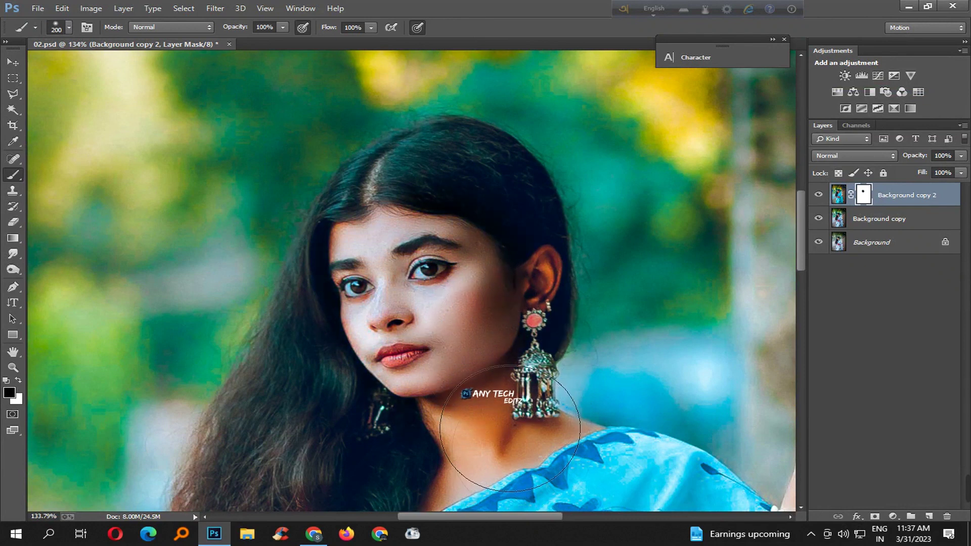
pyautogui.press('[')
pyautogui.press('[')
pyautogui.press('[')
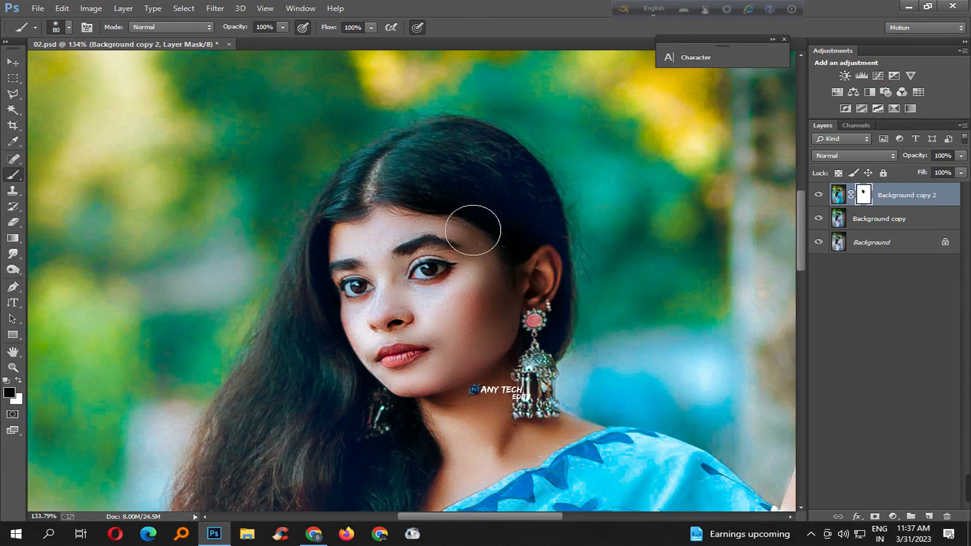
pyautogui.press(']')
pyautogui.press(']')
pyautogui.press(']')
pyautogui.press(']')
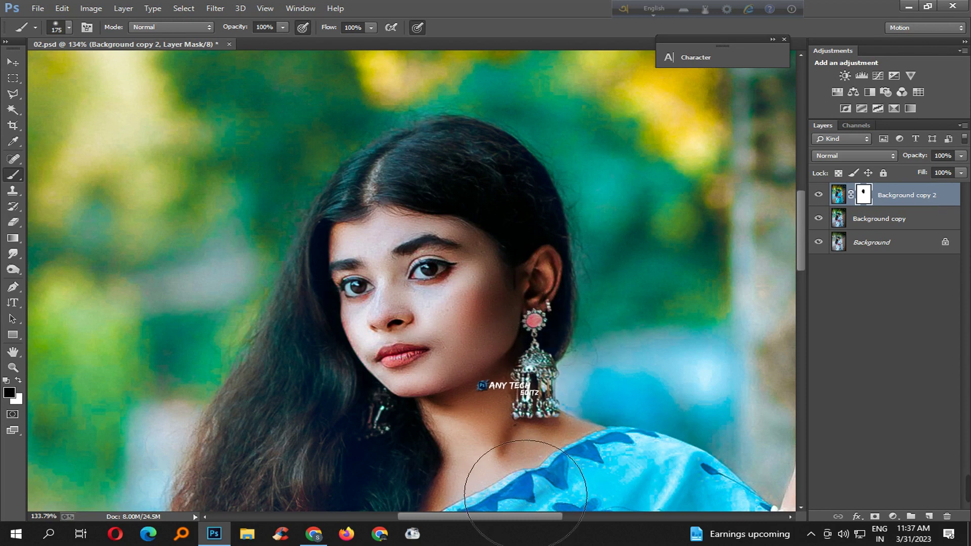
# Step: Paint the mask black over the upper and lower saree to remove the cyan grade
pyautogui.moveTo(498, 465); pyautogui.dragTo(452, 414)
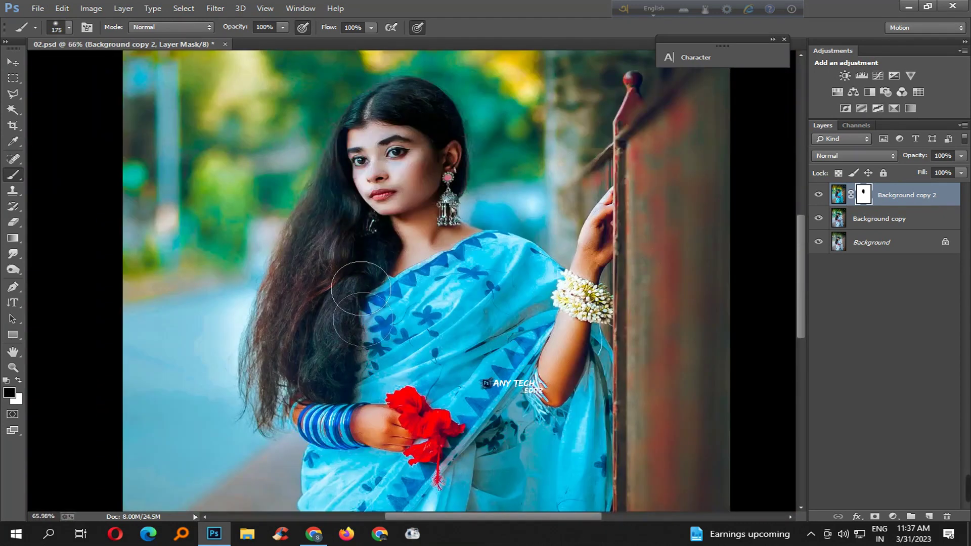
pyautogui.moveTo(400, 283)
pyautogui.mouseDown()
pyautogui.moveTo(480, 425)
pyautogui.moveTo(554, 382)
pyautogui.mouseUp()
pyautogui.keyDown('ctrl'); pyautogui.keyDown('alt'); pyautogui.click(551, 421); pyautogui.keyUp('alt'); pyautogui.keyUp('ctrl')
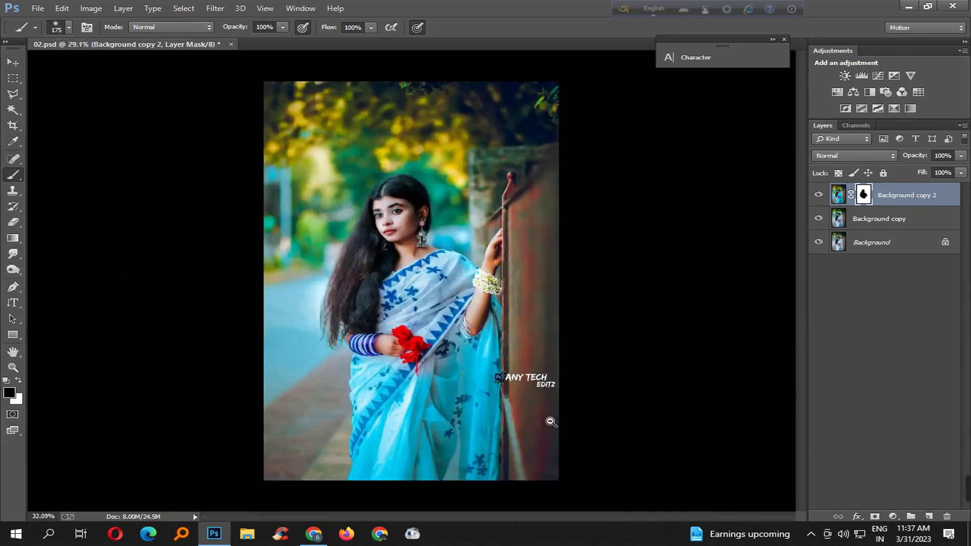
pyautogui.moveTo(465, 404); pyautogui.dragTo(400, 440)
# Step: Mask the grade off the saree near the arm and around the fingertips with a smaller brush
pyautogui.press('[')
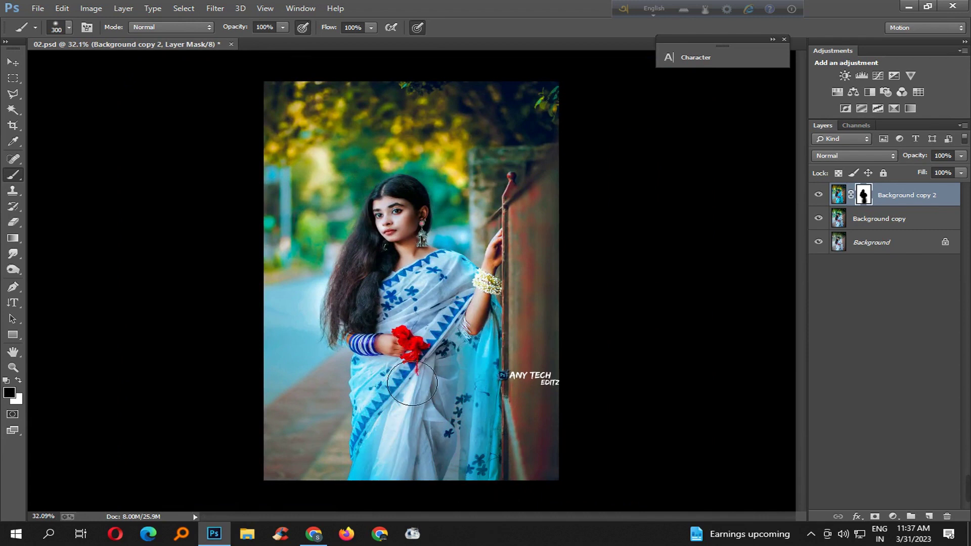
pyautogui.press('[')
pyautogui.press('[')
pyautogui.moveTo(485, 334); pyautogui.dragTo(484, 421)
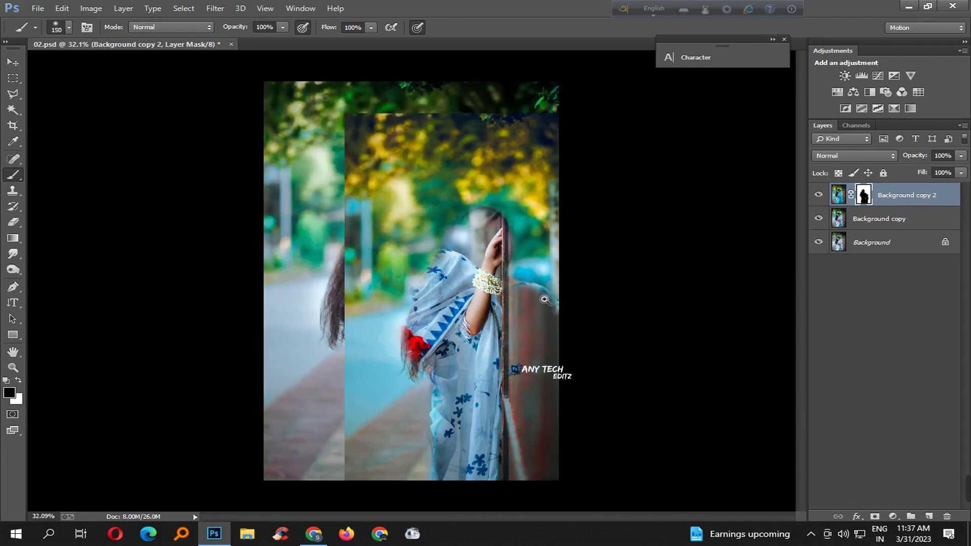
pyautogui.scroll(5, 497, 251)
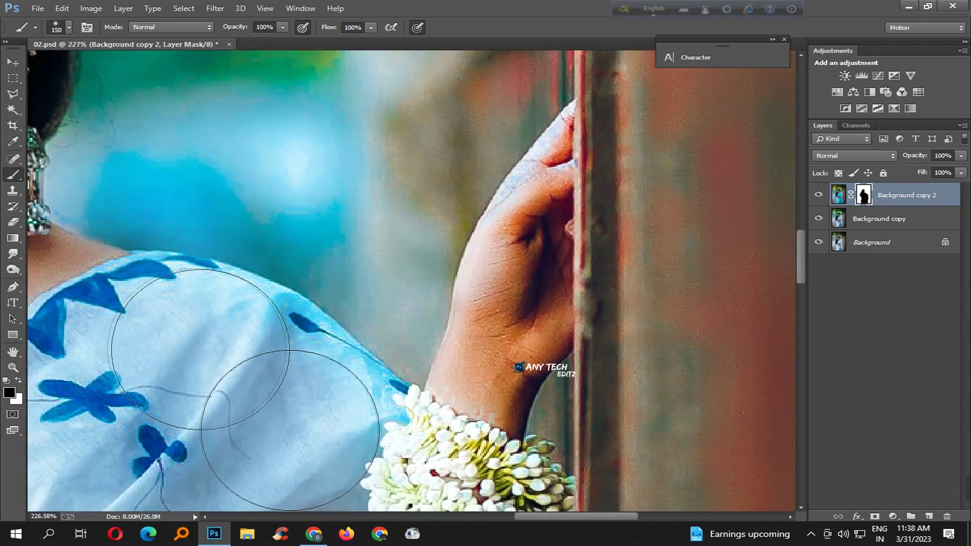
pyautogui.press('[')
pyautogui.press('[')
pyautogui.press('[')
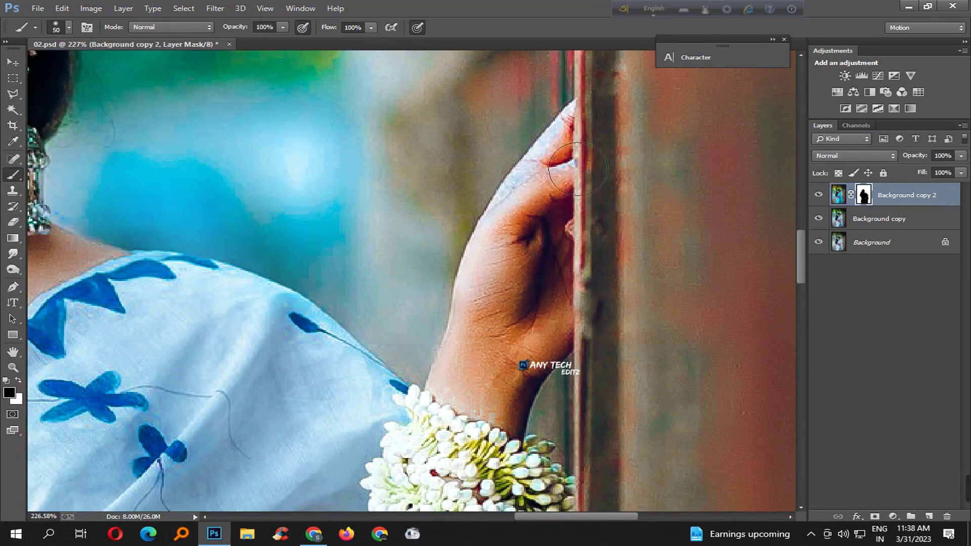
pyautogui.press(']')
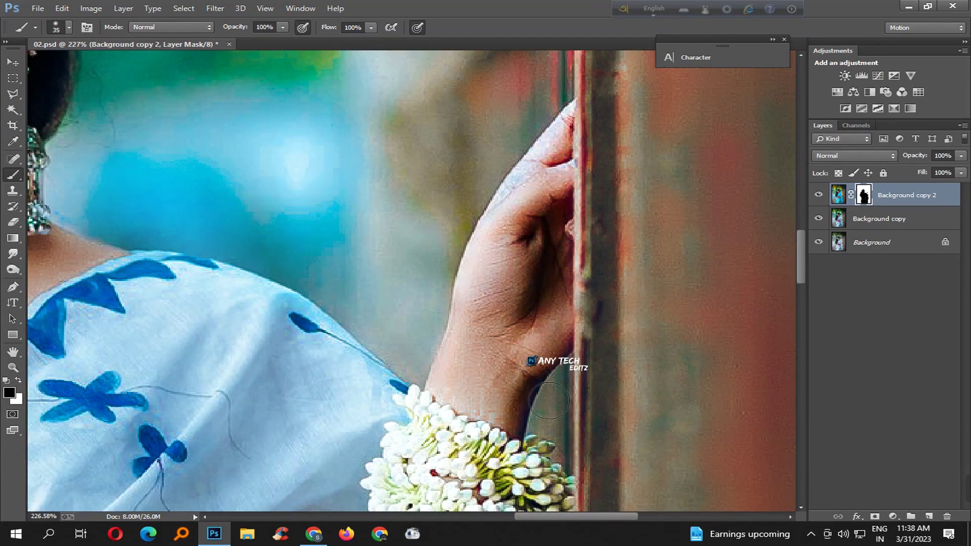
# Step: Paint the mask around the jasmine bracelet, then hide Background copy 2 to compare
pyautogui.scroll(-2, 549, 401)
pyautogui.moveTo(506, 447); pyautogui.dragTo(488, 295)
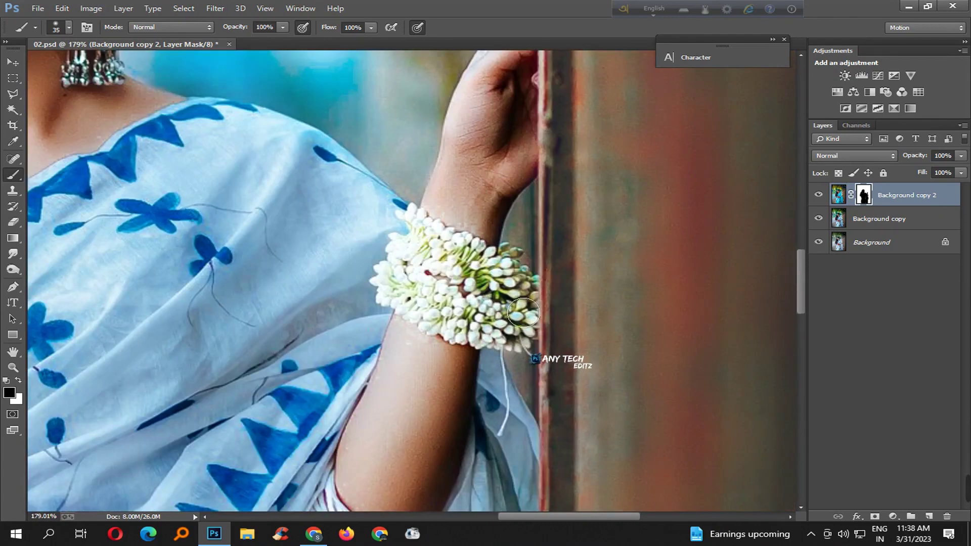
pyautogui.scroll(-5, 479, 318)
pyautogui.scroll(3, 399, 351)
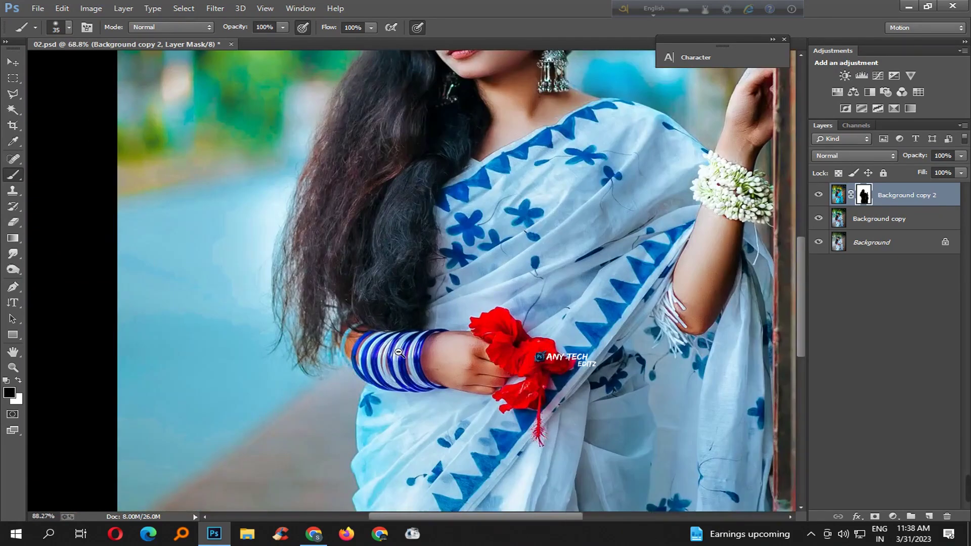
pyautogui.scroll(-3, 615, 311)
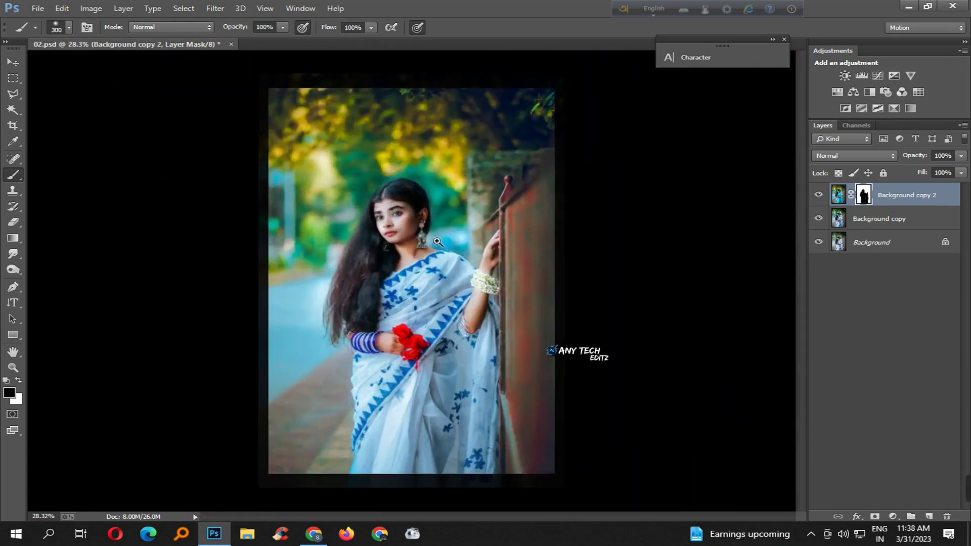
pyautogui.scroll(1, 418, 325)
pyautogui.click(819, 195)
# Step: Show Background copy 2 again and apply Noiseware Professional noise reduction to the photo
pyautogui.click(819, 194)
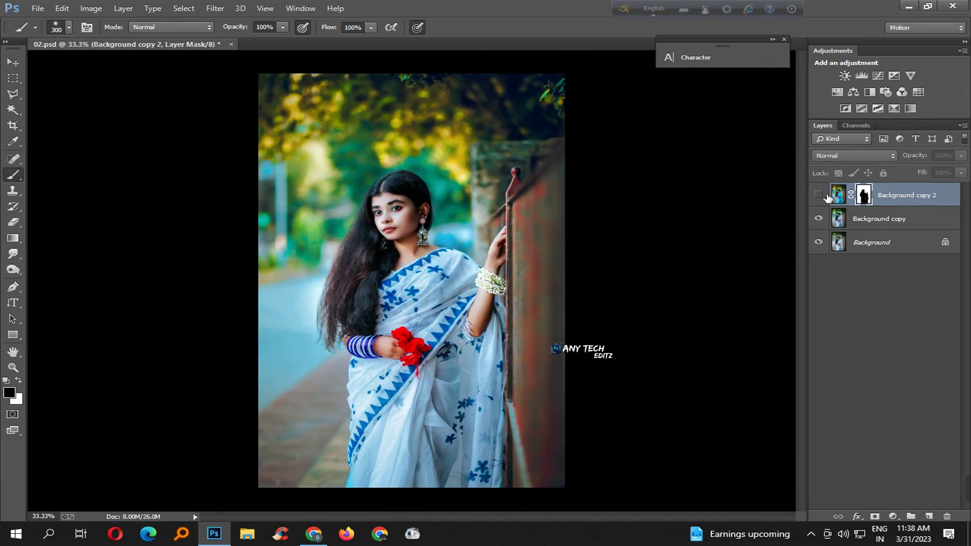
pyautogui.press('s')
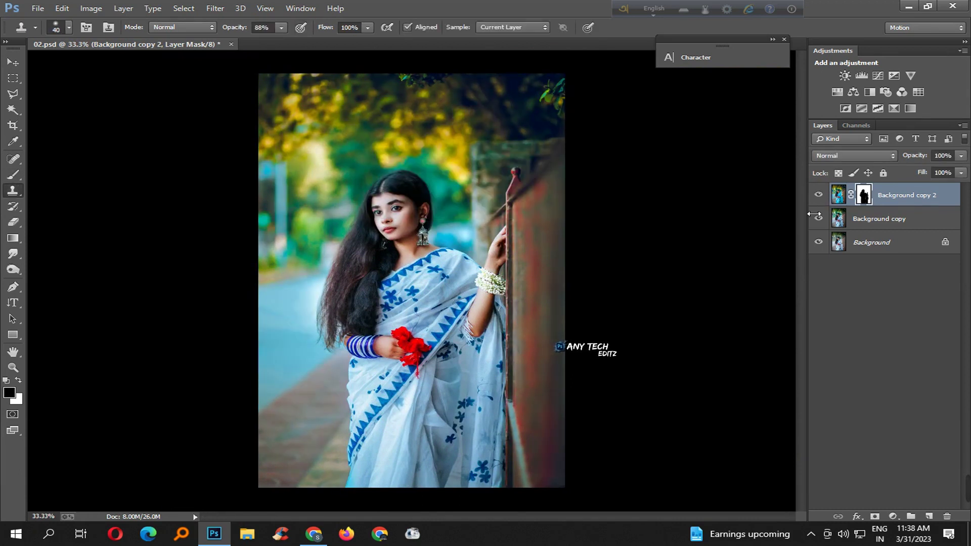
pyautogui.click(213, 9)
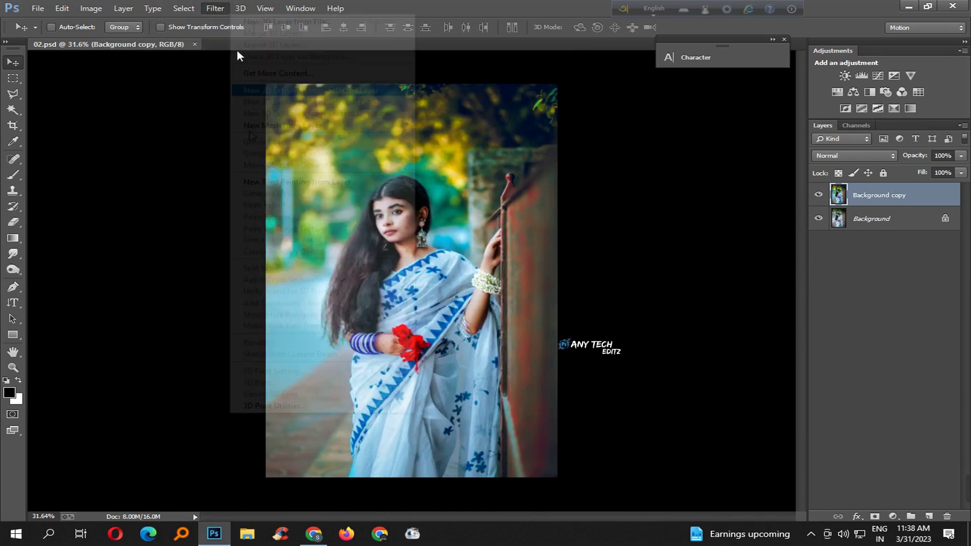
pyautogui.click(477, 308)
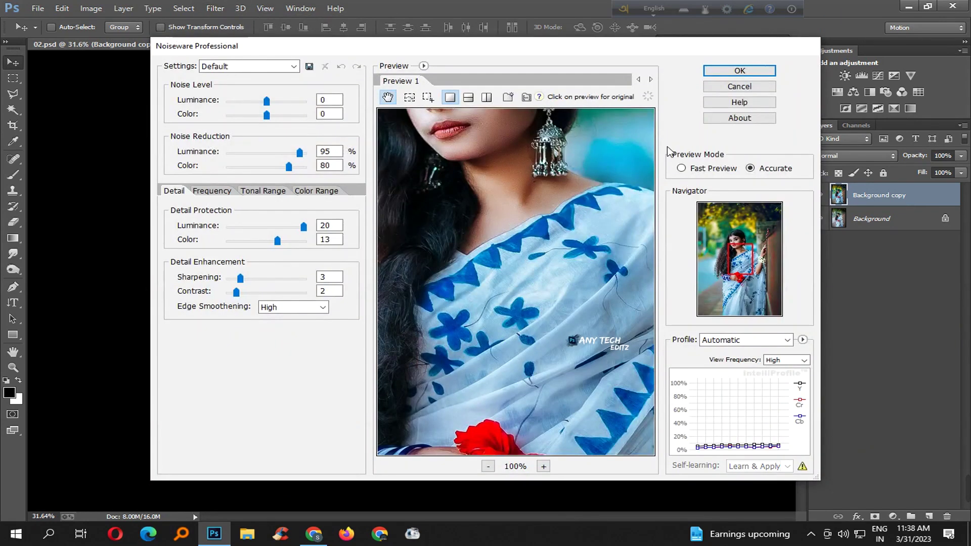
pyautogui.moveTo(611, 215); pyautogui.dragTo(597, 233)
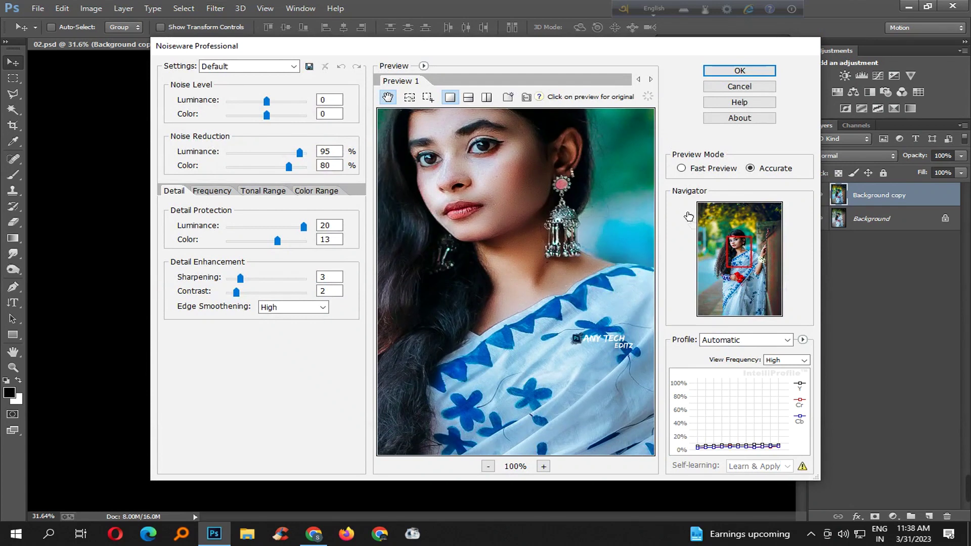
pyautogui.moveTo(731, 246); pyautogui.dragTo(722, 236)
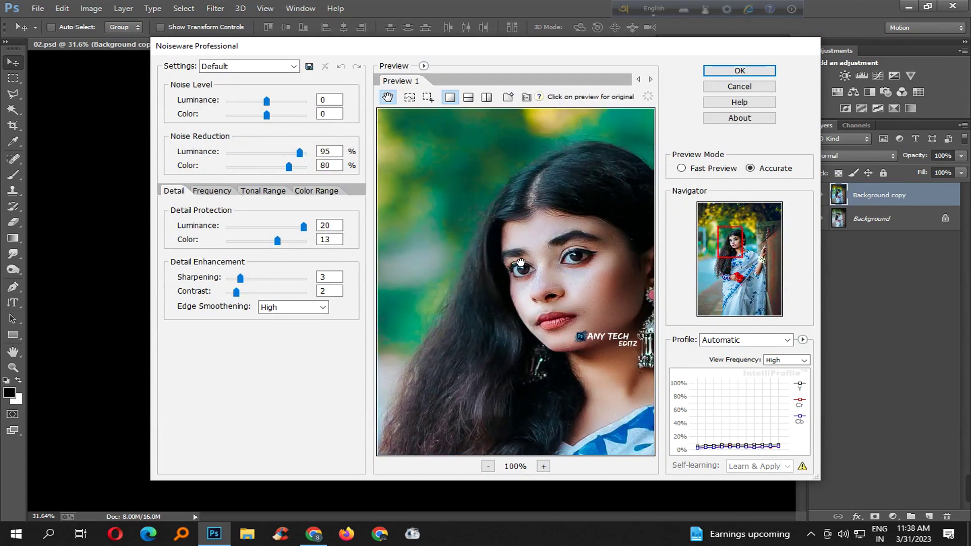
pyautogui.click(730, 70)
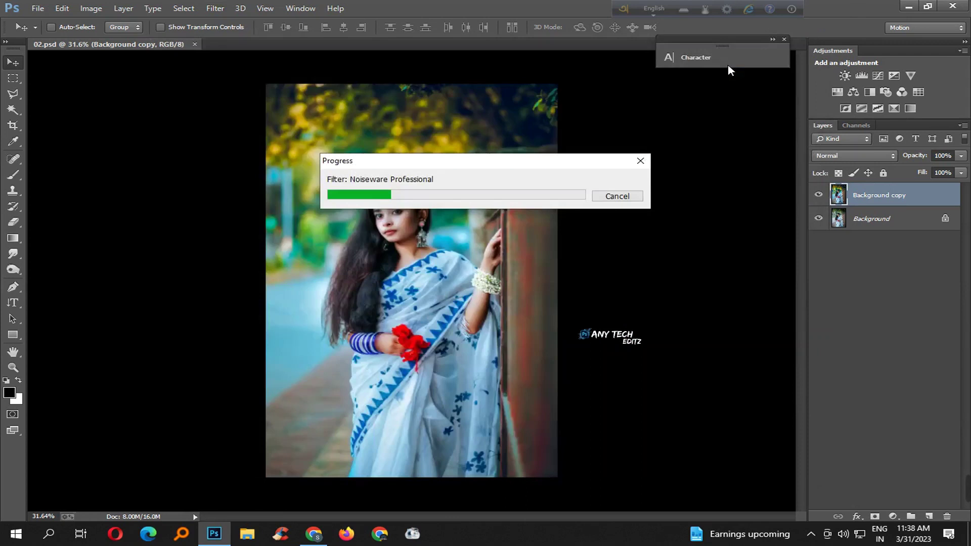
# Step: Reapply Noiseware Professional noise reduction and save the document
pyautogui.scroll(1, 434, 259)
pyautogui.scroll(1, 443, 243)
pyautogui.scroll(1, 453, 225)
pyautogui.scroll(1, 462, 207)
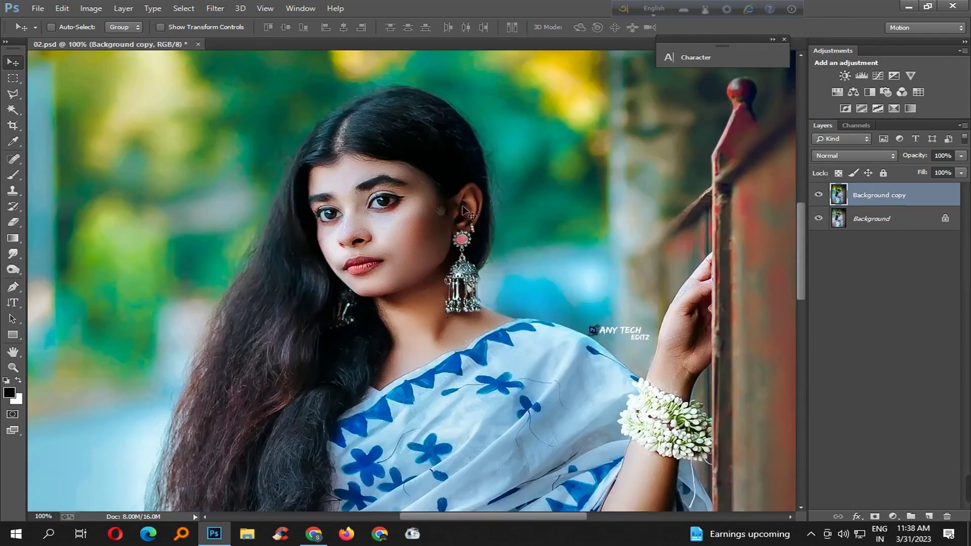
pyautogui.moveTo(464, 208); pyautogui.dragTo(491, 245)
pyautogui.click(215, 8)
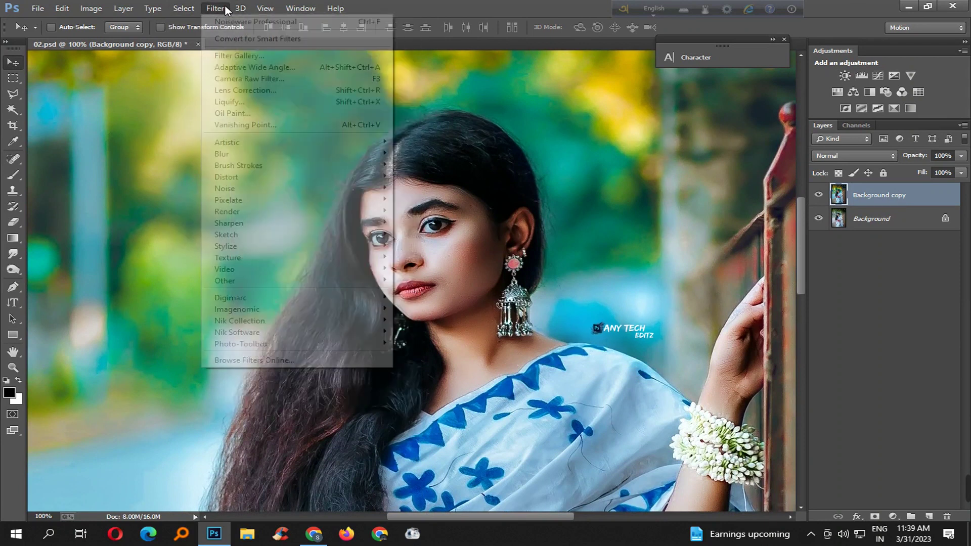
pyautogui.click(255, 22)
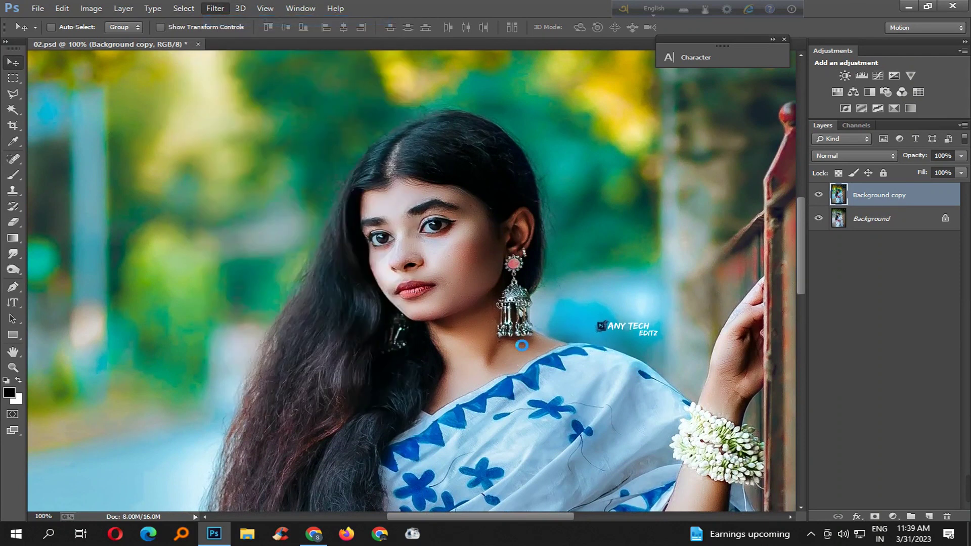
pyautogui.hotkey('ctrl', '0')
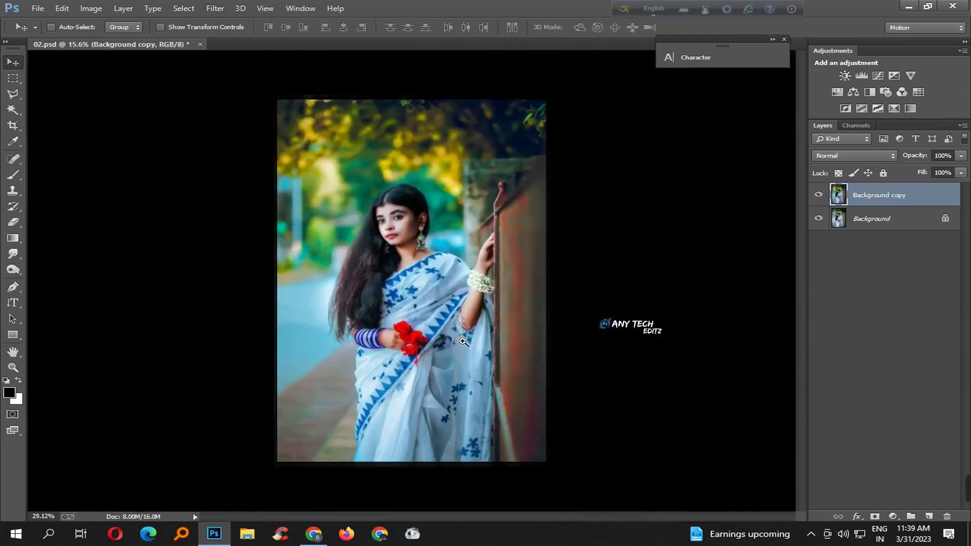
pyautogui.hotkey('ctrl', 's')
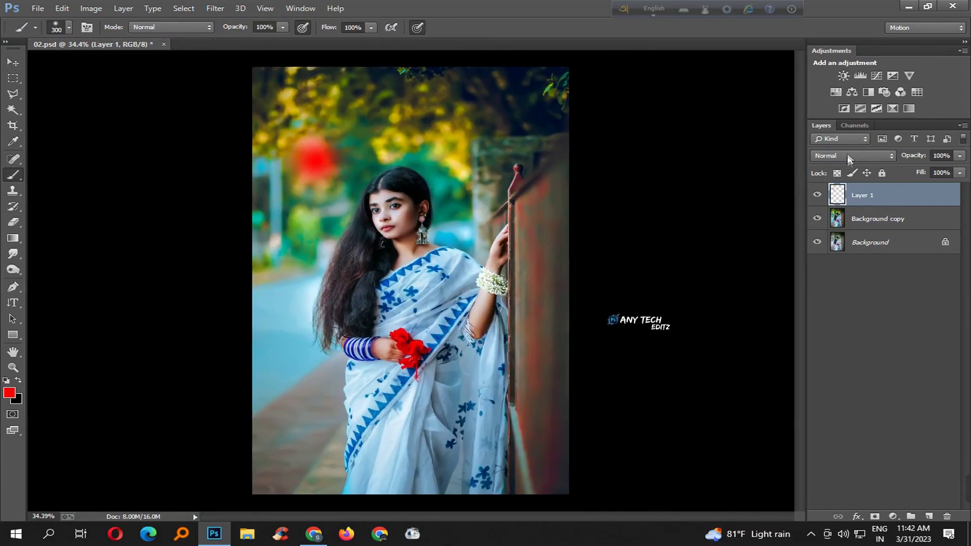
# Step: Set Layer 1 to Screen blending, then enlarge, rotate about -20° and place the red glow upper left
pyautogui.click(849, 157)
pyautogui.click(836, 262)
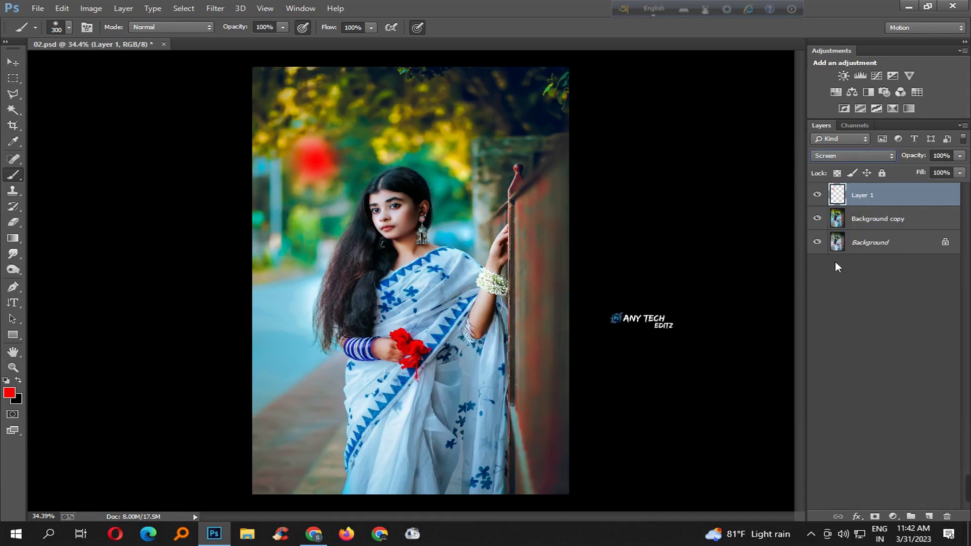
pyautogui.click(12, 63)
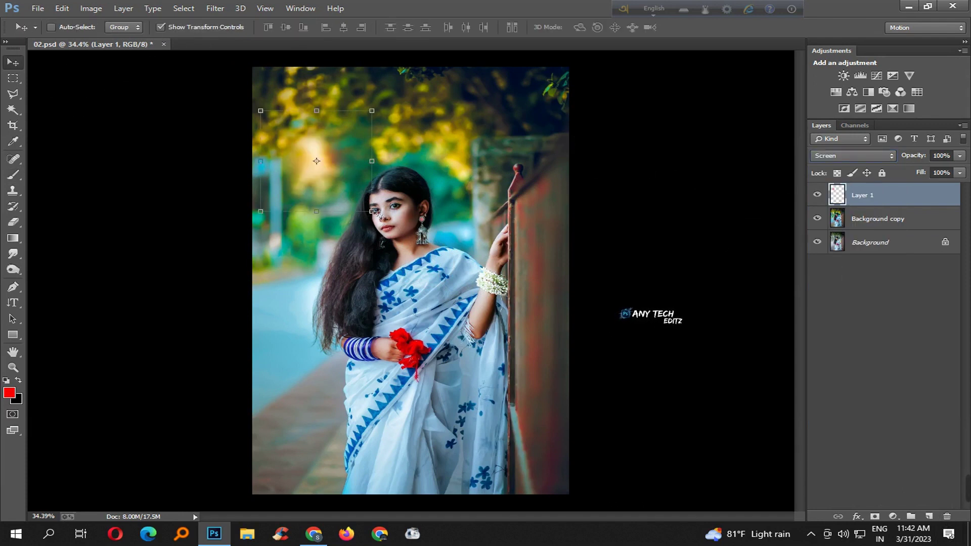
pyautogui.moveTo(372, 212); pyautogui.dragTo(650, 394)
pyautogui.moveTo(574, 332); pyautogui.dragTo(349, 211)
pyautogui.moveTo(526, 170)
pyautogui.mouseDown()
pyautogui.moveTo(444, 170)
pyautogui.moveTo(405, 105)
pyautogui.mouseUp()
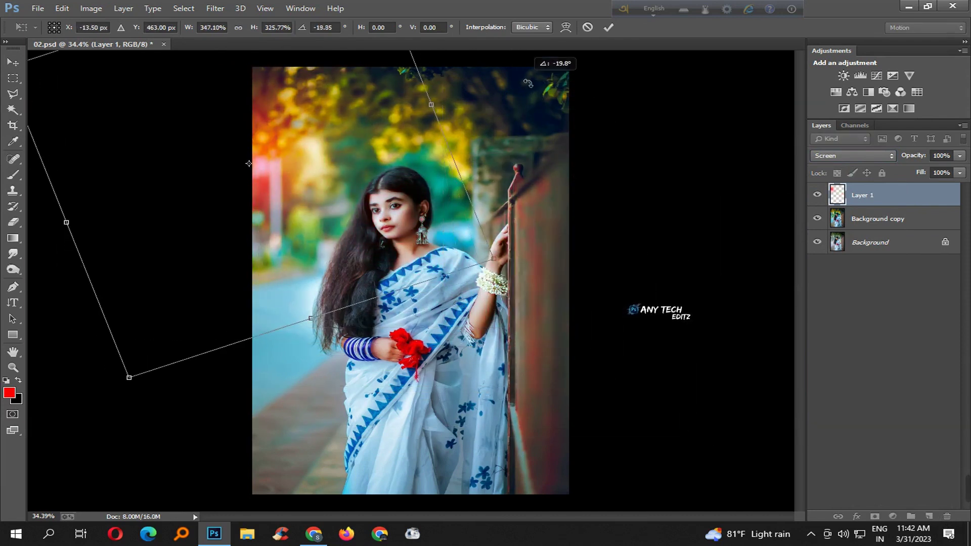
pyautogui.moveTo(406, 162); pyautogui.dragTo(475, 174)
pyautogui.press('Return')
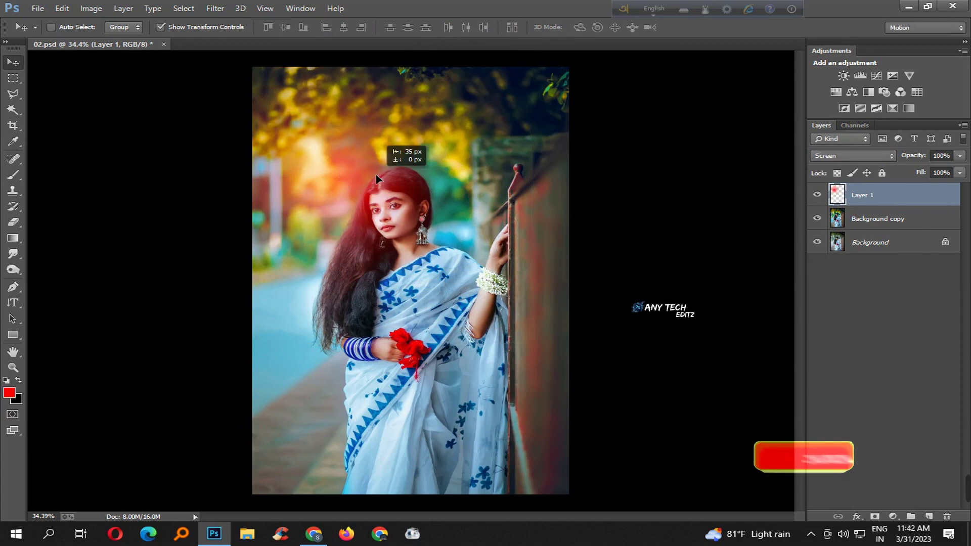
# Step: Lower Layer 1's opacity to 57% and move the red glow onto the wall at right
pyautogui.click(855, 155)
pyautogui.click(865, 157)
pyautogui.moveTo(918, 160); pyautogui.dragTo(890, 160)
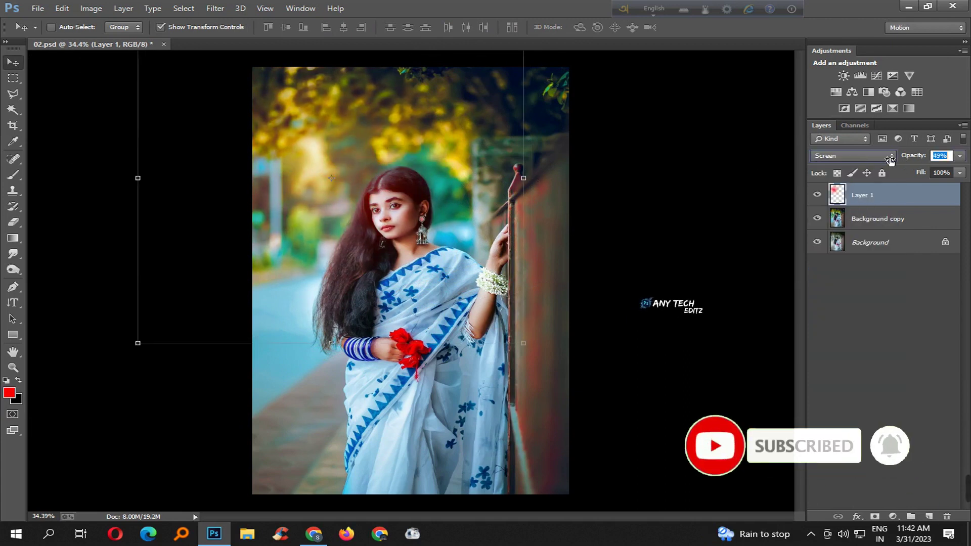
pyautogui.moveTo(338, 202); pyautogui.dragTo(527, 208)
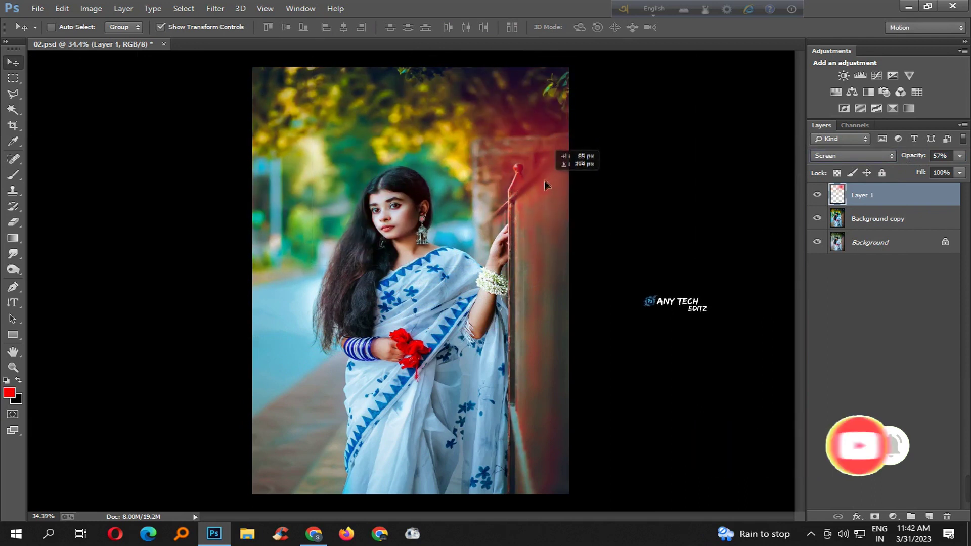
pyautogui.moveTo(529, 207)
pyautogui.mouseDown()
pyautogui.moveTo(526, 234)
pyautogui.moveTo(241, 164)
pyautogui.moveTo(304, 127)
pyautogui.mouseUp()
# Step: Duplicate the red glow layer and shift the copy's hue to +27
pyautogui.hotkey('ctrl', 'j')
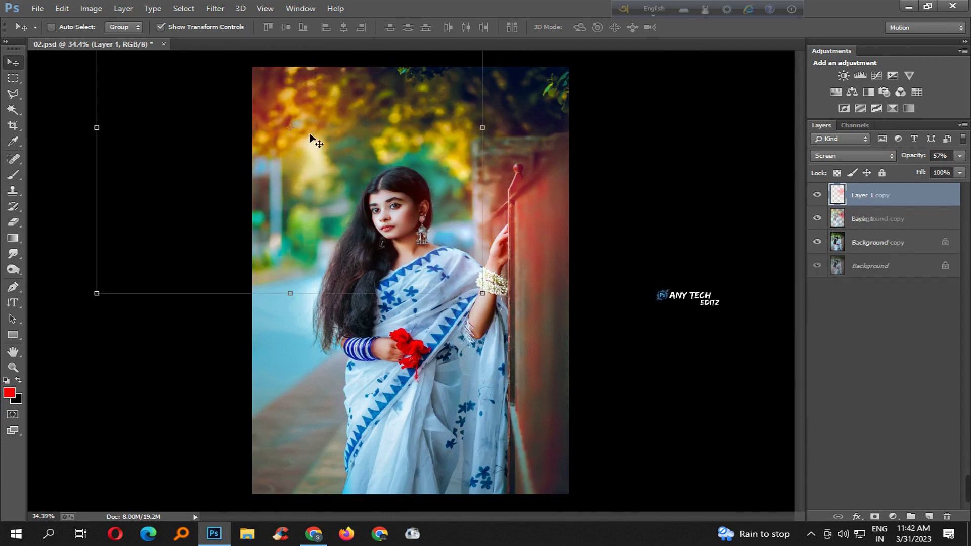
pyautogui.press('u')
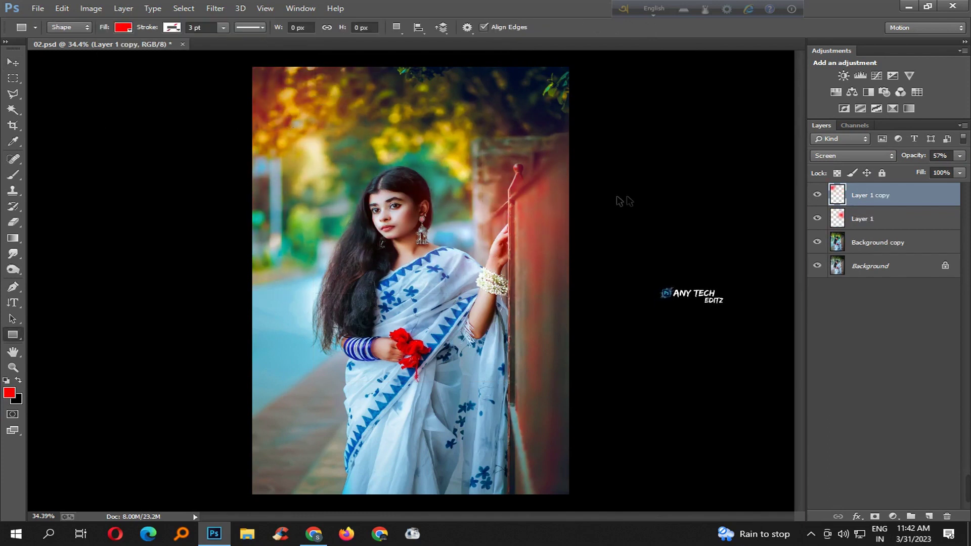
pyautogui.click(13, 62)
pyautogui.hotkey('ctrl', 'u')
pyautogui.moveTo(744, 175); pyautogui.dragTo(764, 176)
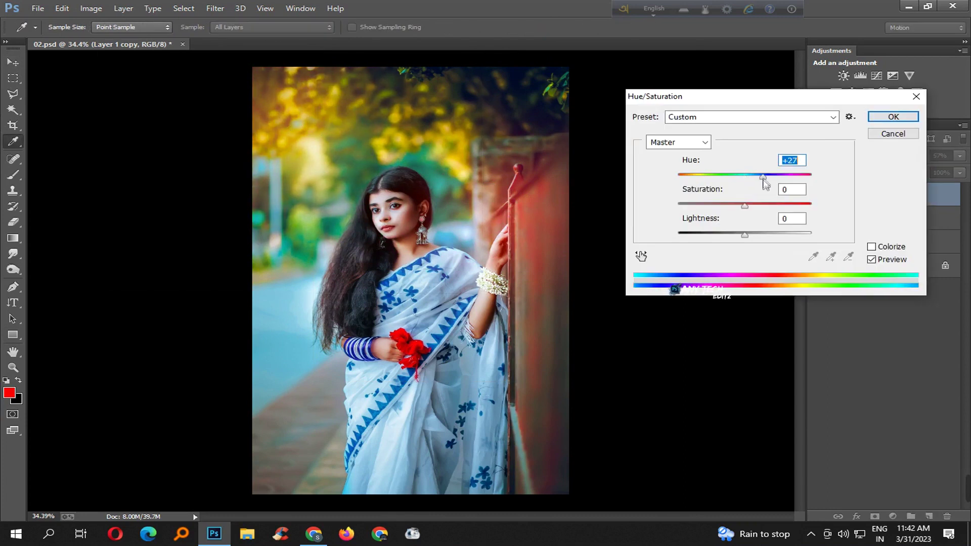
pyautogui.press('Return')
# Step: Lower Layer 1 copy's fill to 69%, save, and turn off Show Transform Controls
pyautogui.click(817, 195)
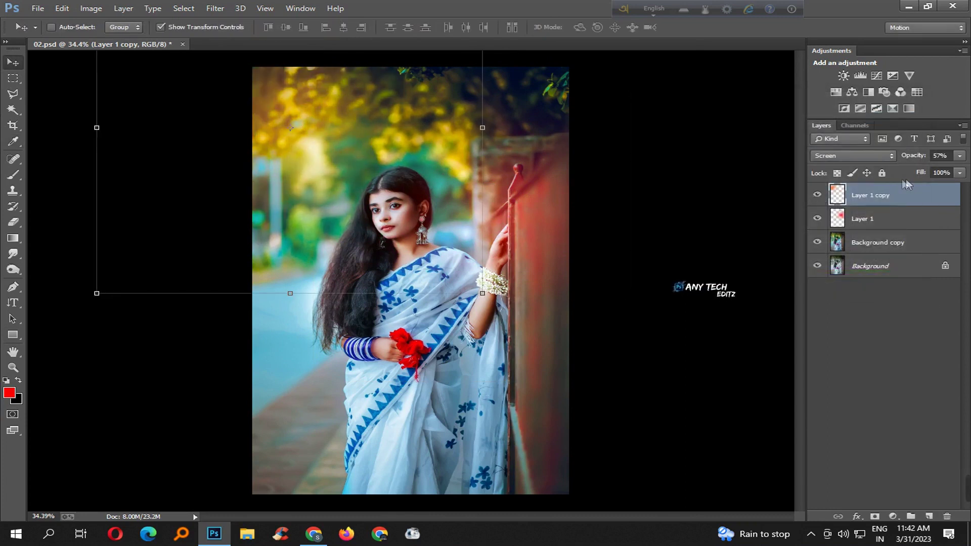
pyautogui.moveTo(924, 175); pyautogui.dragTo(904, 175)
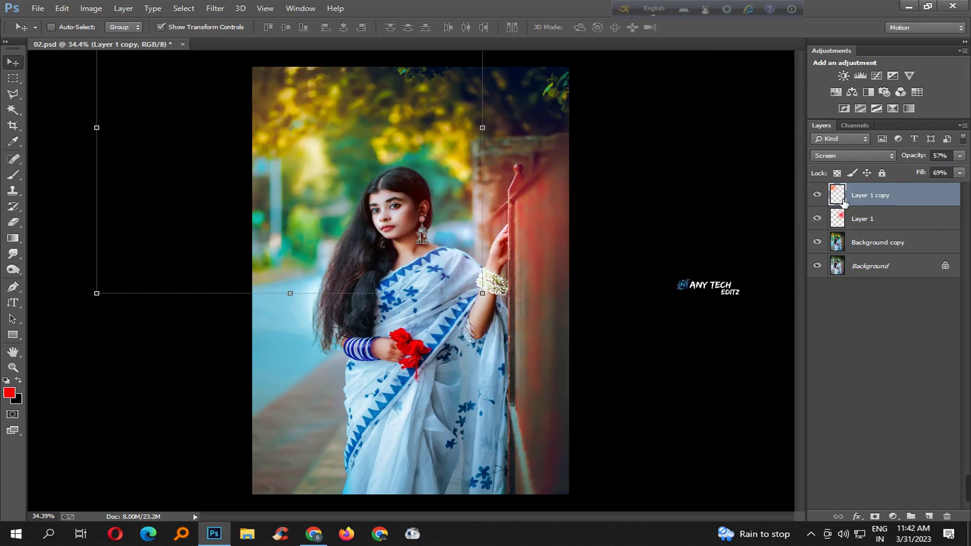
pyautogui.hotkey('ctrl', 's')
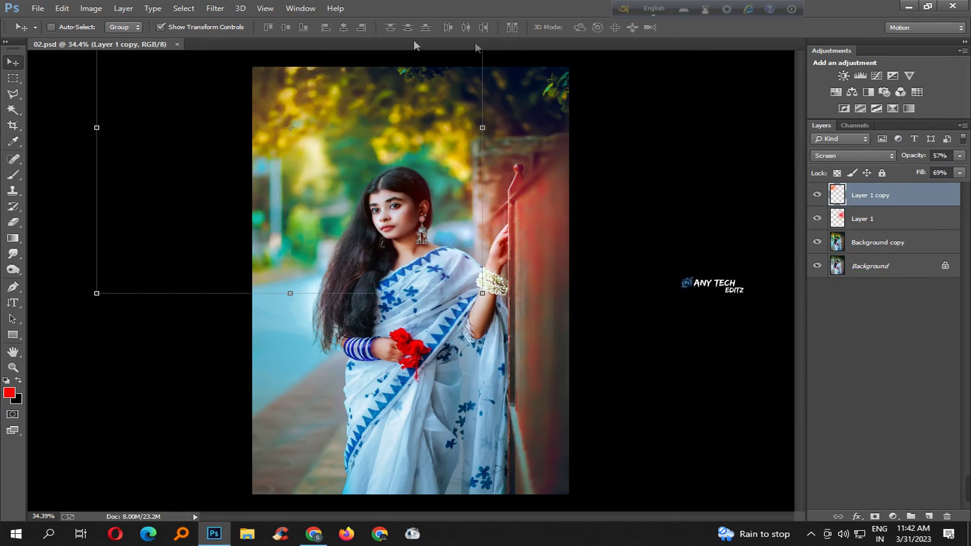
pyautogui.click(159, 27)
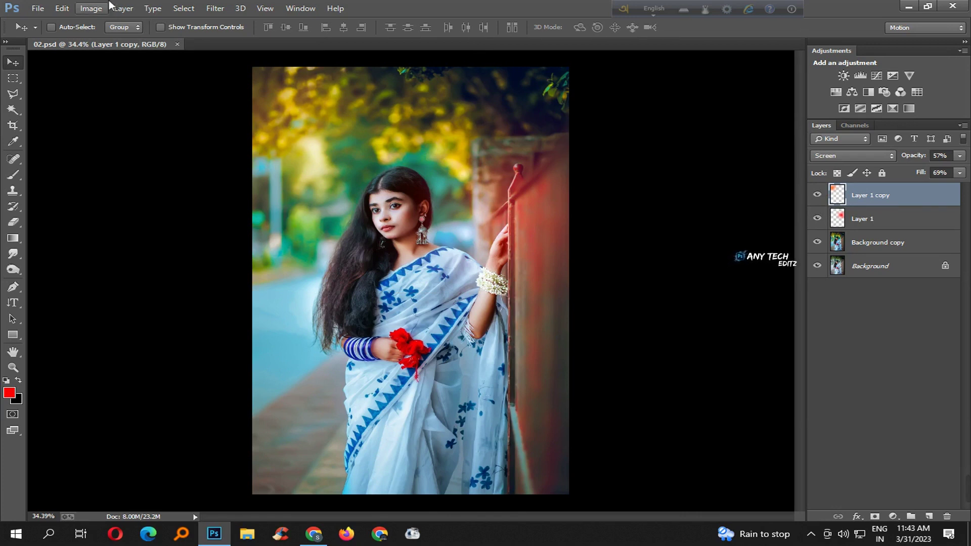
# Step: Toggle the glow layers' visibility to compare and set Layer 1's fill to 95%
pyautogui.click(817, 197)
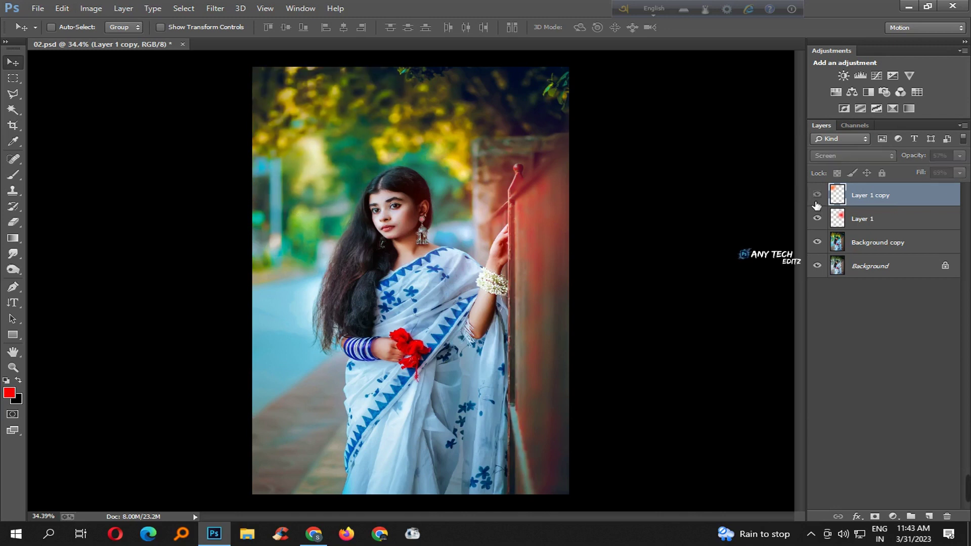
pyautogui.click(817, 197)
pyautogui.click(818, 197)
pyautogui.click(818, 219)
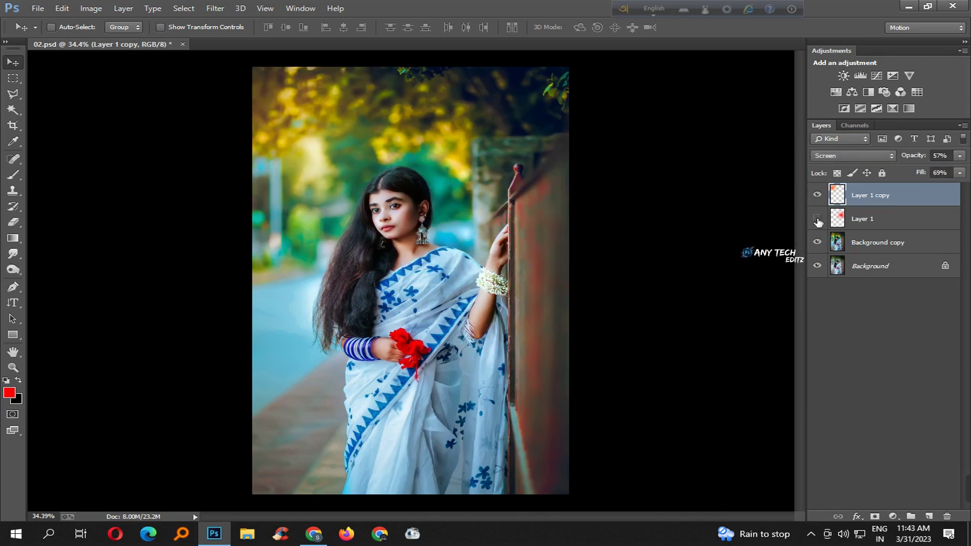
pyautogui.click(908, 220)
pyautogui.moveTo(921, 175); pyautogui.dragTo(915, 175)
# Step: Shift the red light-leak glow slightly, enlarge it about 124%, and select the top glow layer
pyautogui.hotkey('ctrl', 't')
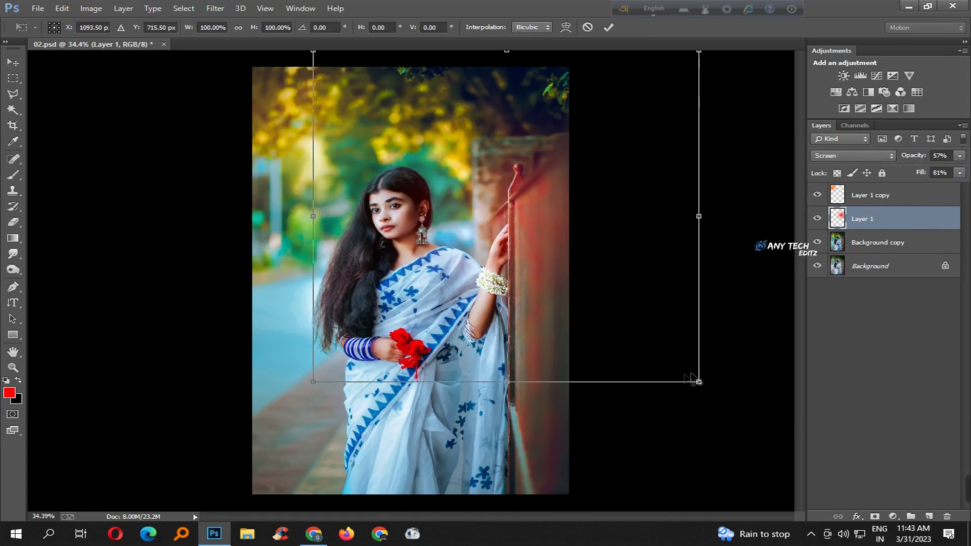
pyautogui.moveTo(604, 302); pyautogui.dragTo(614, 308)
pyautogui.moveTo(707, 387); pyautogui.dragTo(761, 446)
pyautogui.moveTo(512, 272); pyautogui.dragTo(551, 312)
pyautogui.press('Return')
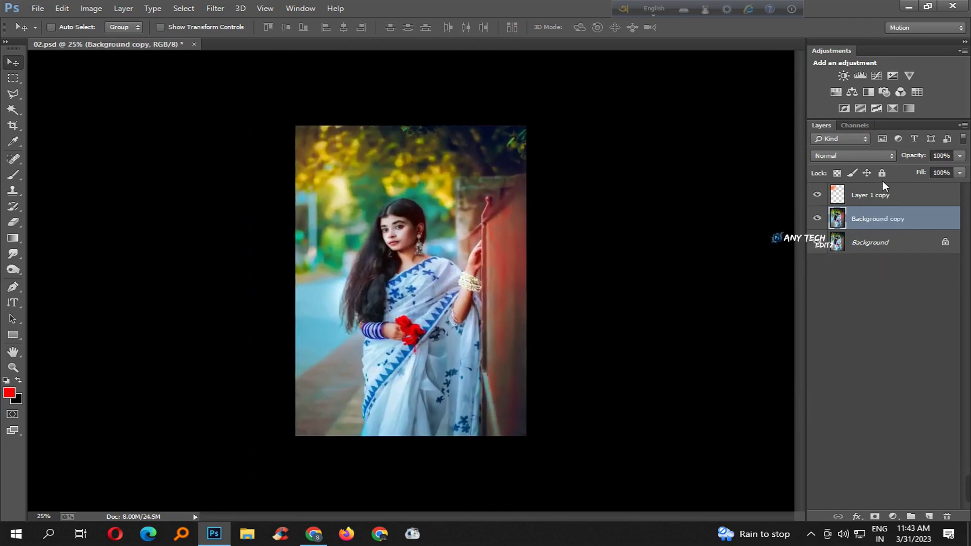
pyautogui.click(866, 198)
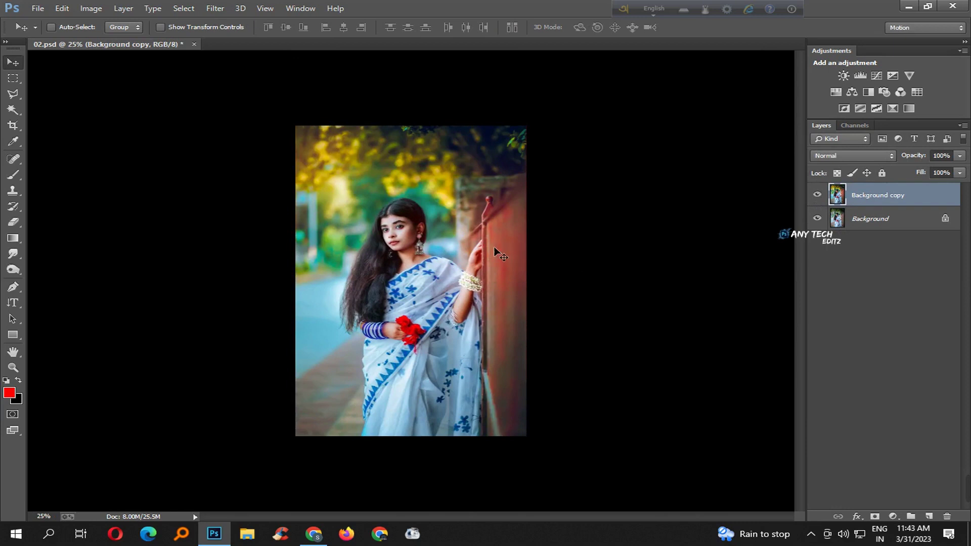
# Step: Save the document and open the Camera Raw Filter on Background copy
pyautogui.press('s')
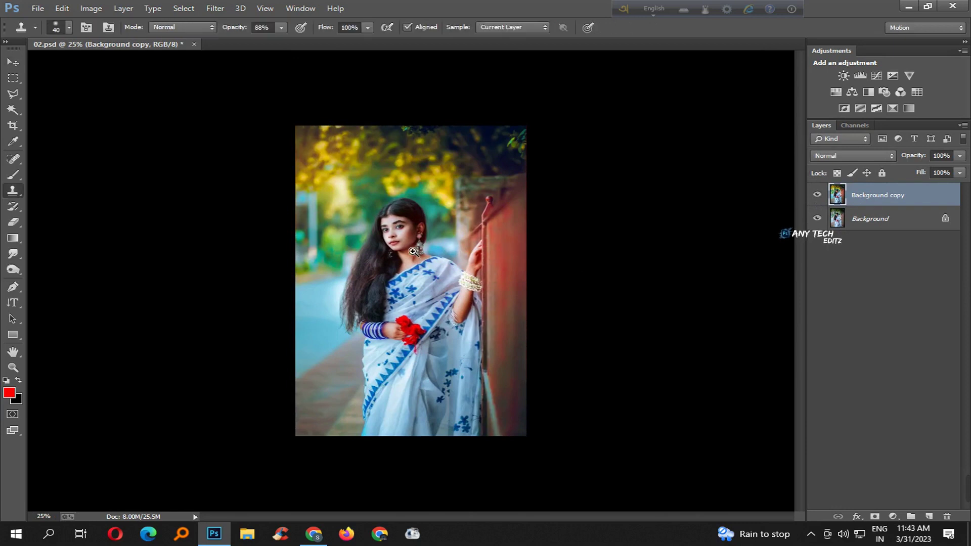
pyautogui.scroll(2, 447, 263)
pyautogui.press('v')
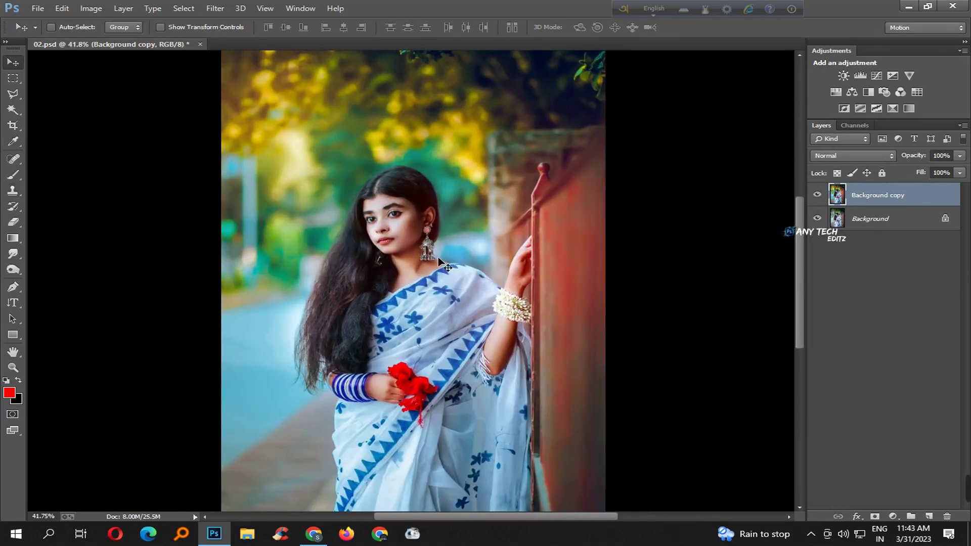
pyautogui.hotkey('ctrl', 's')
pyautogui.click(184, 8)
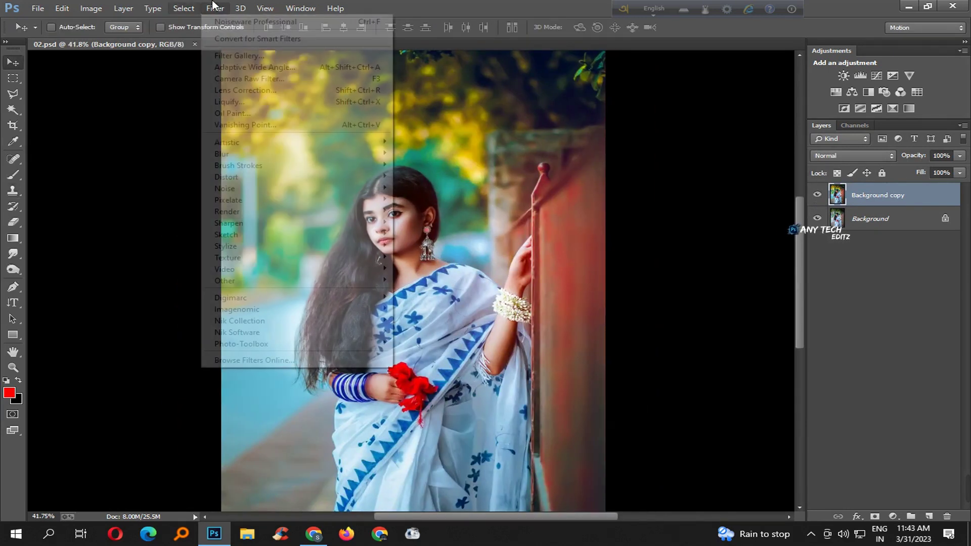
pyautogui.click(307, 78)
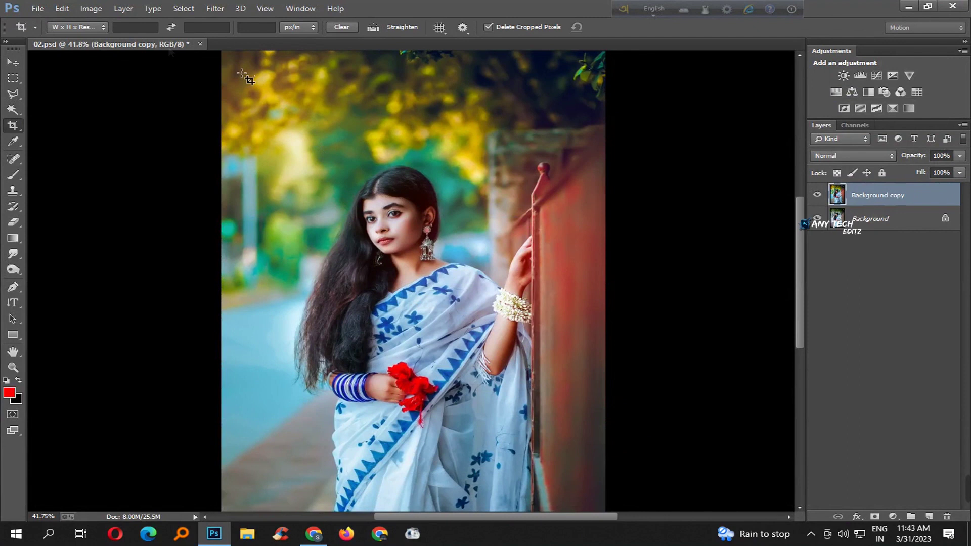
pyautogui.press('v')
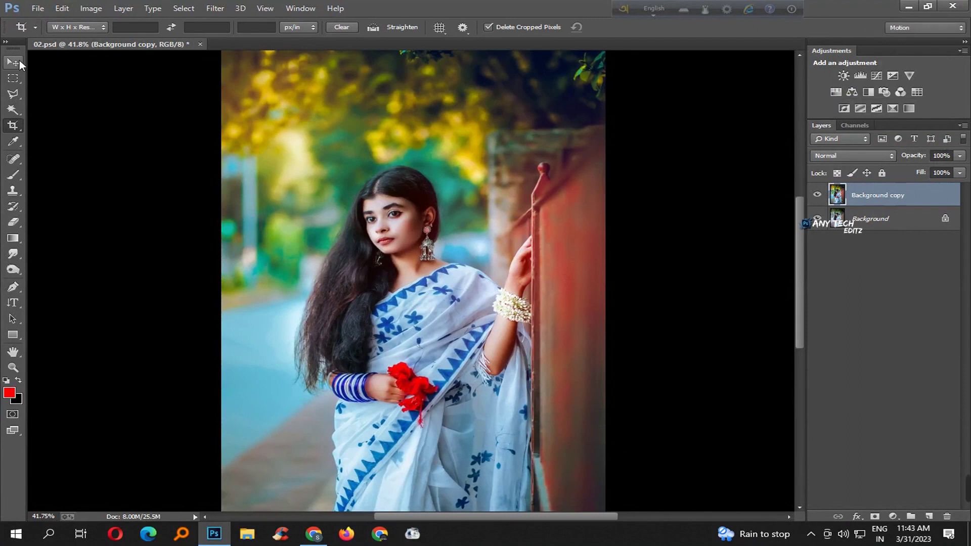
pyautogui.hotkey('ctrl', 'shift', 'a')
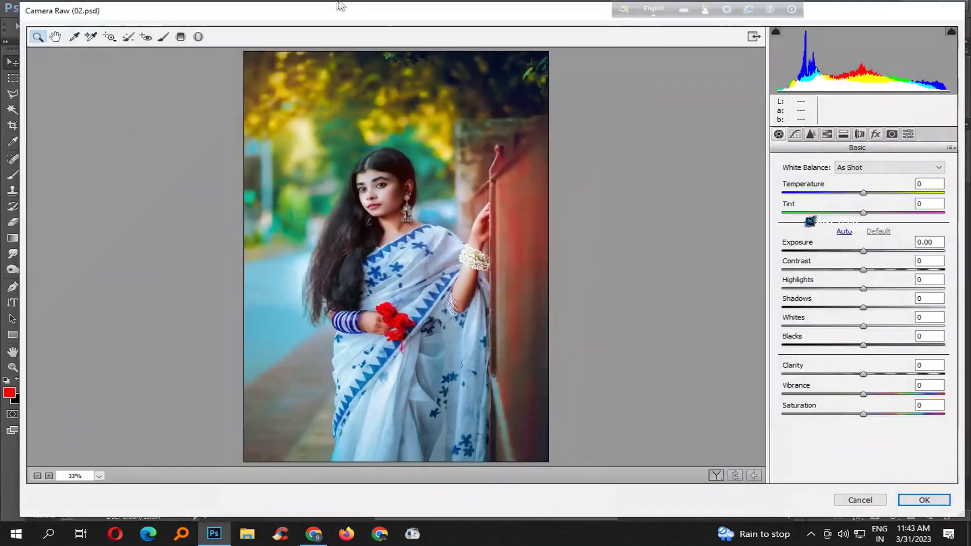
# Step: Set HSL saturation to Yellows +100, Greens +83, Aquas -83 and Blues +26
pyautogui.click(843, 134)
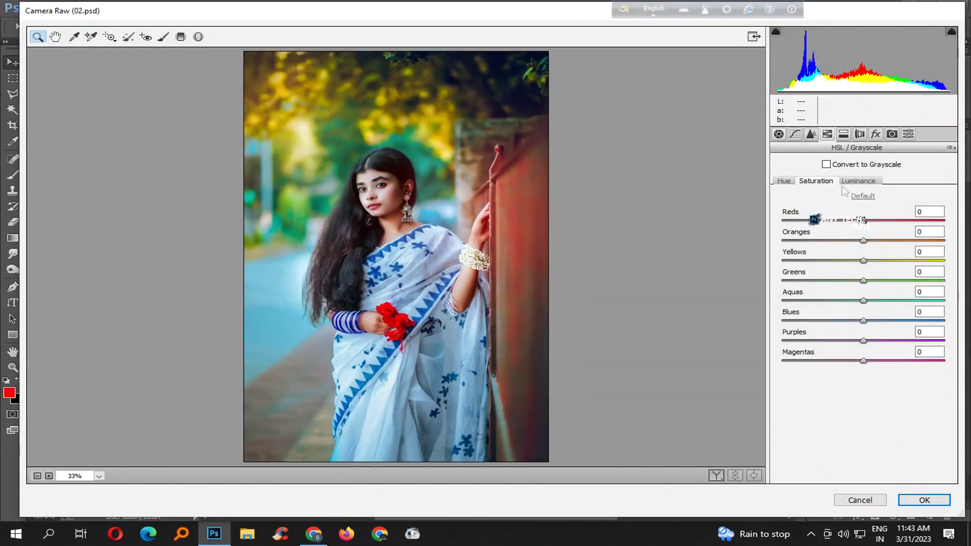
pyautogui.moveTo(867, 260)
pyautogui.mouseDown()
pyautogui.moveTo(810, 266)
pyautogui.moveTo(944, 262)
pyautogui.mouseUp()
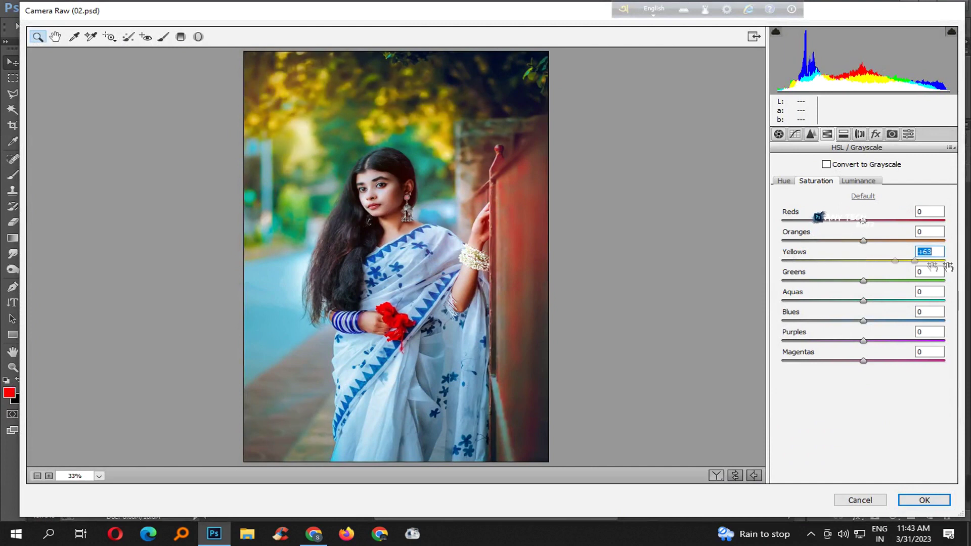
pyautogui.moveTo(788, 282); pyautogui.dragTo(782, 282)
pyautogui.moveTo(864, 301); pyautogui.dragTo(798, 302)
pyautogui.hotkey('shift', 'Tab')
pyautogui.write('83')
pyautogui.moveTo(864, 321)
pyautogui.mouseDown()
pyautogui.moveTo(852, 320)
pyautogui.moveTo(883, 327)
pyautogui.mouseUp()
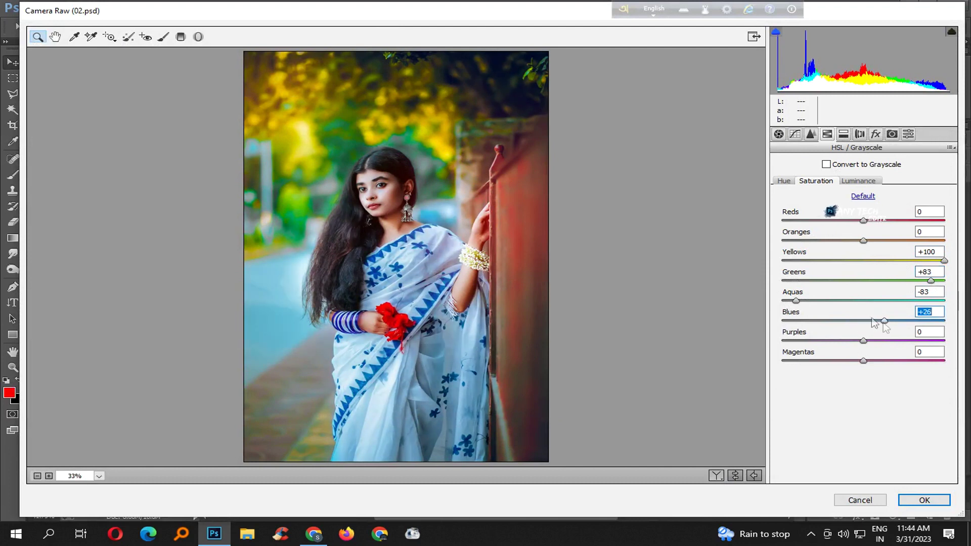
pyautogui.moveTo(810, 301); pyautogui.dragTo(862, 302)
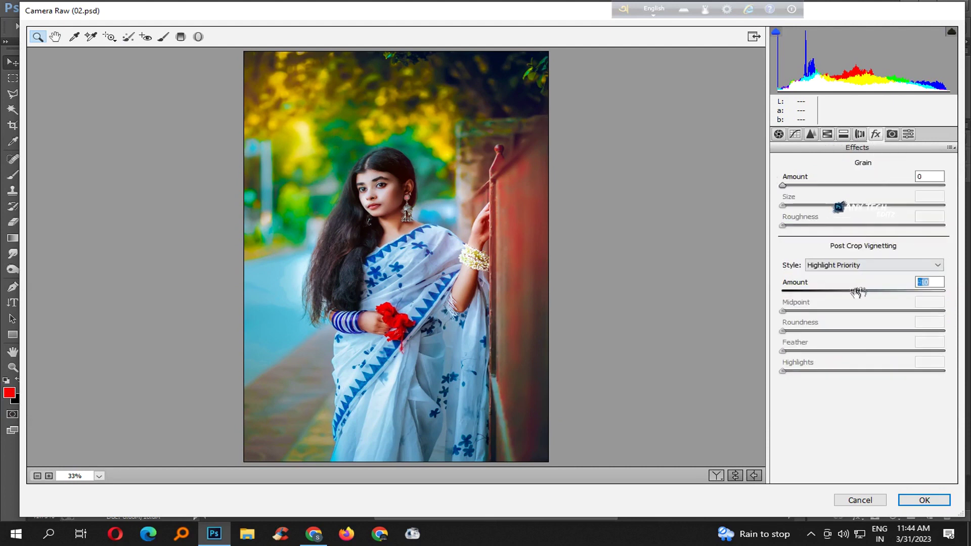
# Step: Add a -31 edge vignette and draw a darkening graduated filter across the photo
pyautogui.moveTo(858, 291); pyautogui.dragTo(838, 291)
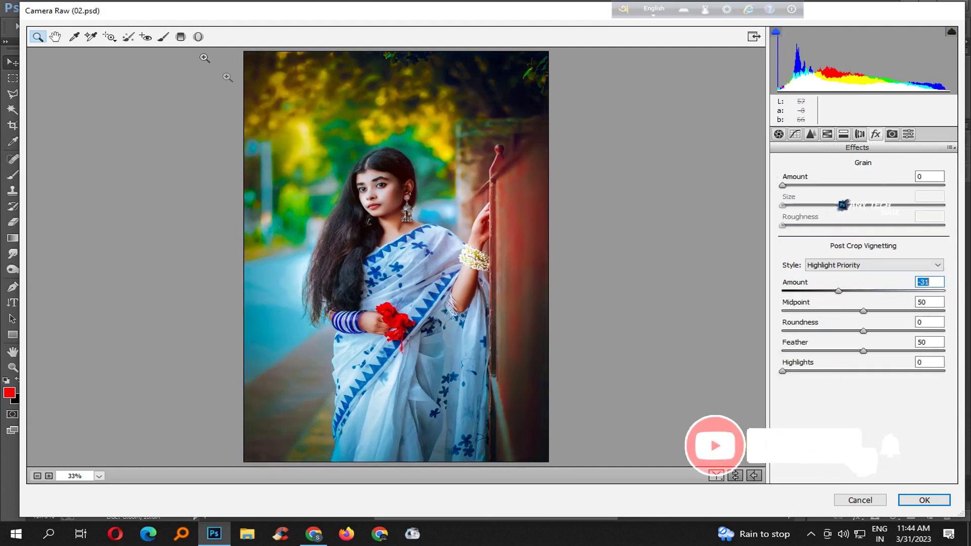
pyautogui.click(180, 36)
pyautogui.moveTo(338, 182); pyautogui.dragTo(723, 230)
# Step: Move the first graduated filter top-left and add two more darkening graduated filters from the right and across
pyautogui.moveTo(568, 215)
pyautogui.mouseDown()
pyautogui.moveTo(300, 166)
pyautogui.moveTo(281, 122)
pyautogui.mouseUp()
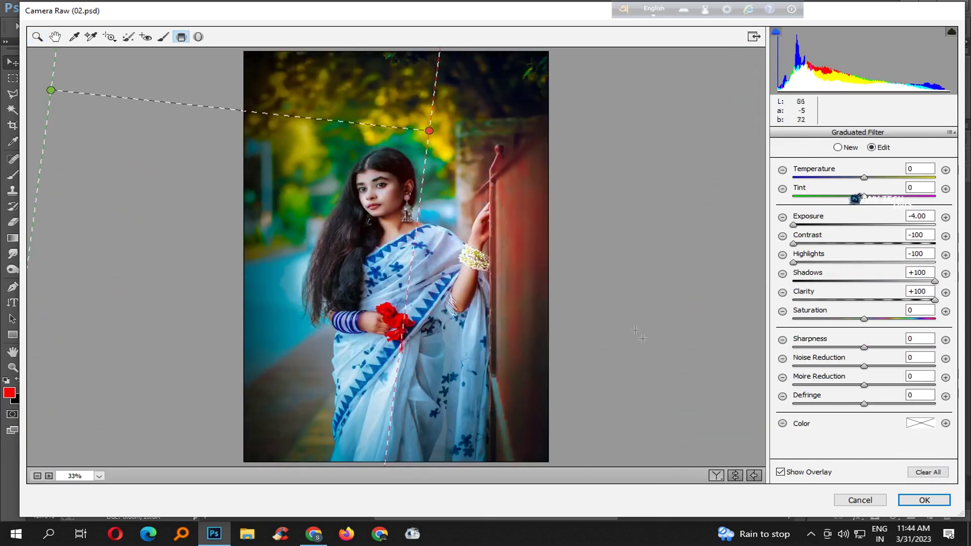
pyautogui.moveTo(628, 322); pyautogui.dragTo(278, 243)
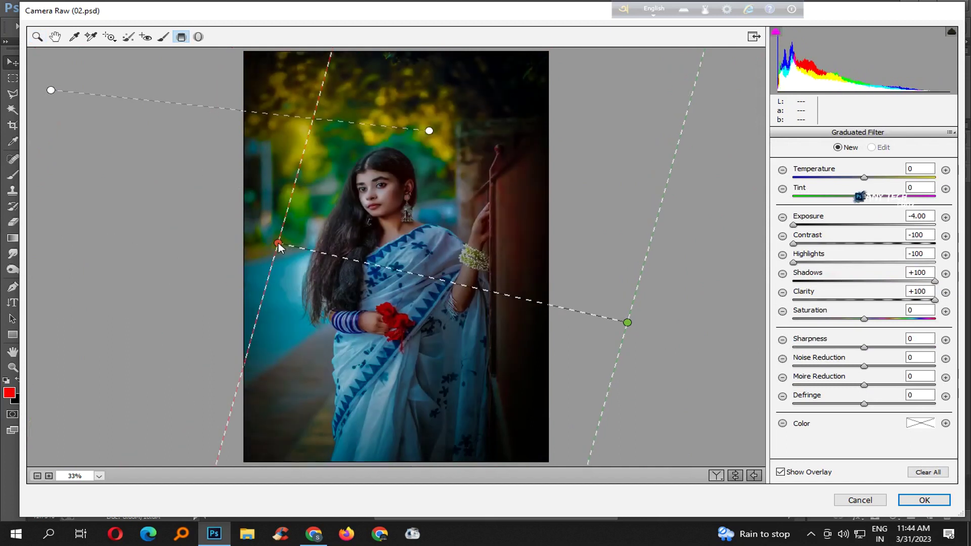
pyautogui.moveTo(412, 280); pyautogui.dragTo(562, 252)
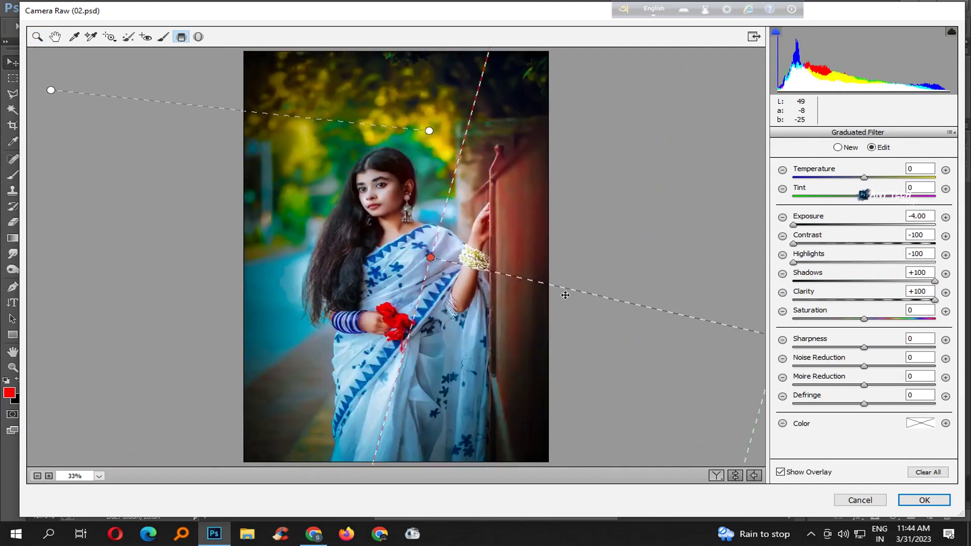
pyautogui.moveTo(441, 221); pyautogui.dragTo(334, 340)
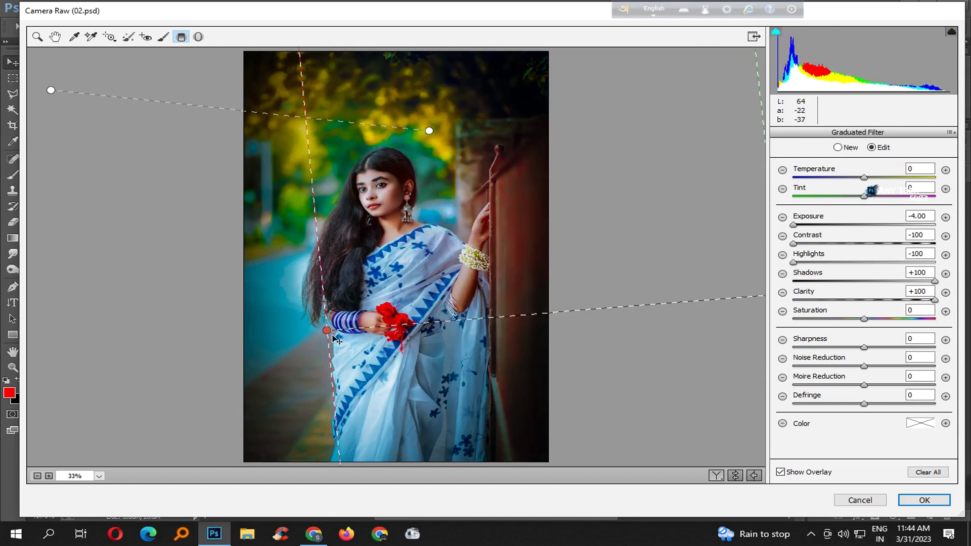
pyautogui.moveTo(455, 332); pyautogui.dragTo(543, 315)
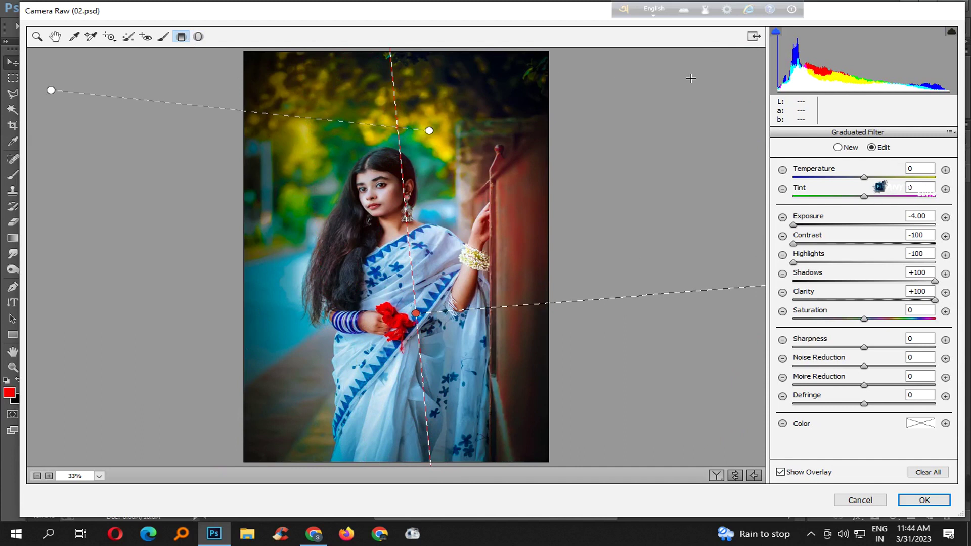
pyautogui.moveTo(102, 231); pyautogui.dragTo(718, 248)
pyautogui.moveTo(583, 252); pyautogui.dragTo(298, 201)
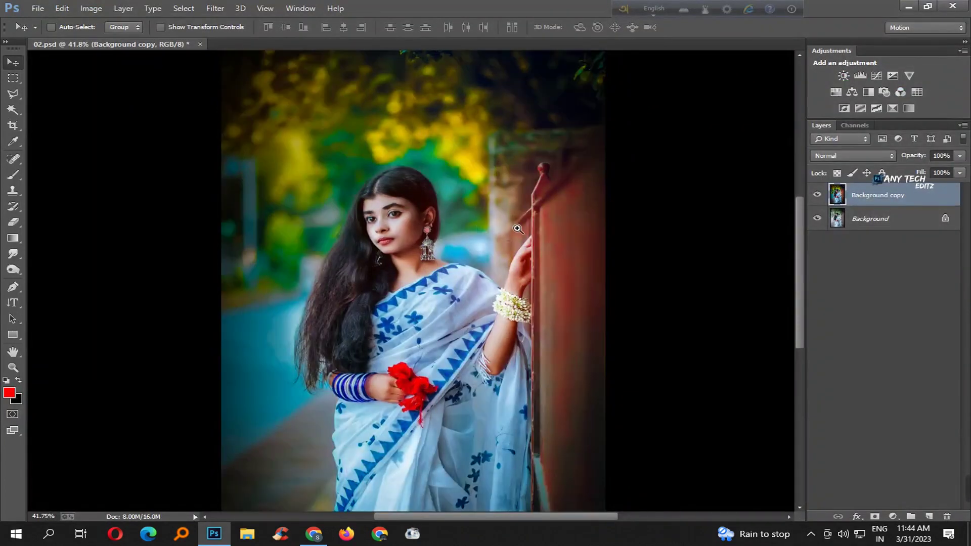
pyautogui.moveTo(518, 230); pyautogui.dragTo(465, 299)
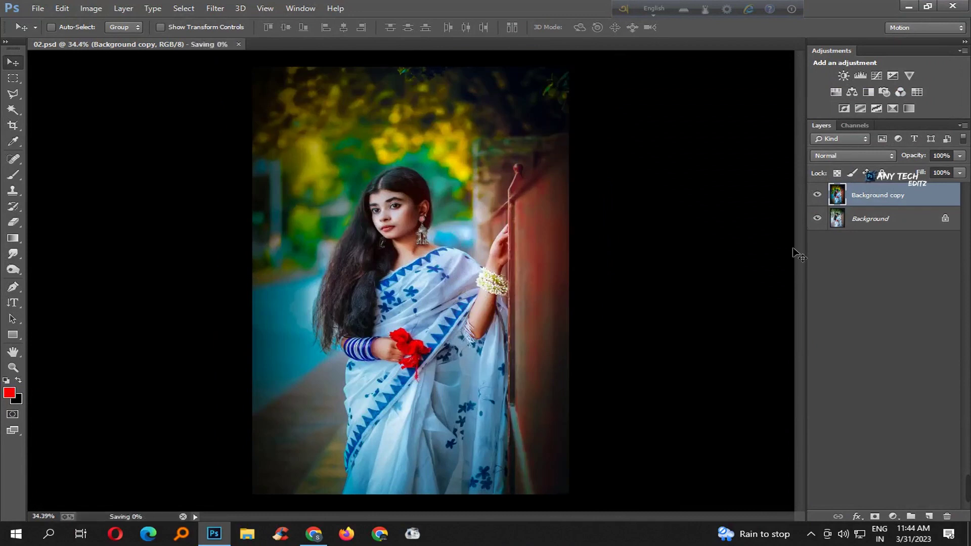
# Step: Zoom in closer on the graded photo
pyautogui.moveTo(387, 225); pyautogui.dragTo(372, 294)
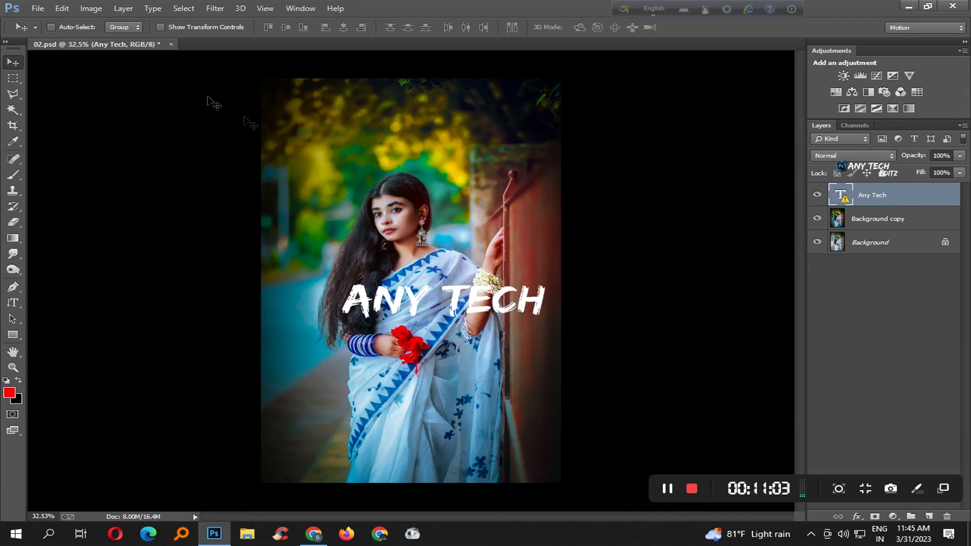
# Step: Dismiss the missing-font warning, shrink the ANY TECH text, and move it to the bottom-right corner
pyautogui.click(550, 289)
pyautogui.press('Return')
pyautogui.moveTo(550, 288)
pyautogui.mouseDown()
pyautogui.moveTo(528, 289)
pyautogui.moveTo(470, 328)
pyautogui.mouseUp()
pyautogui.press('Return')
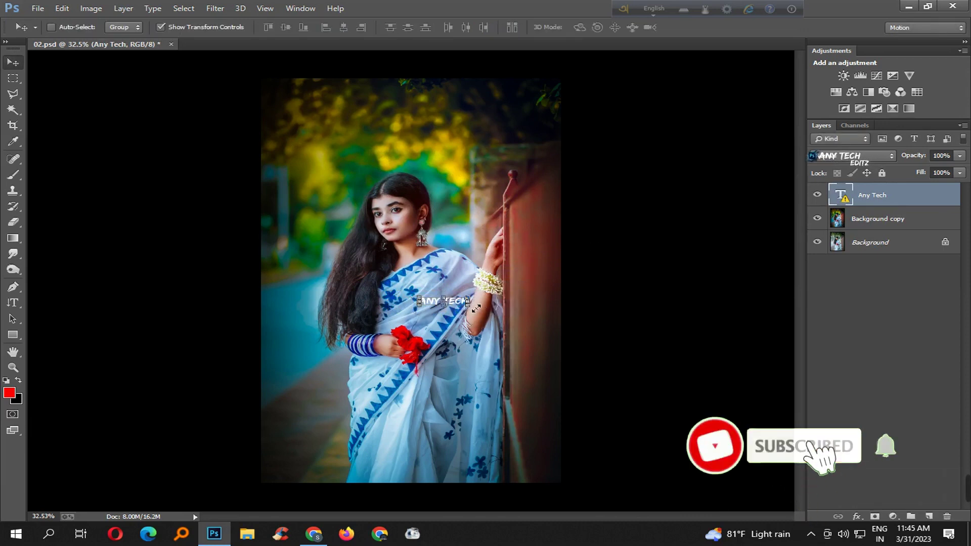
pyautogui.moveTo(454, 306); pyautogui.dragTo(310, 466)
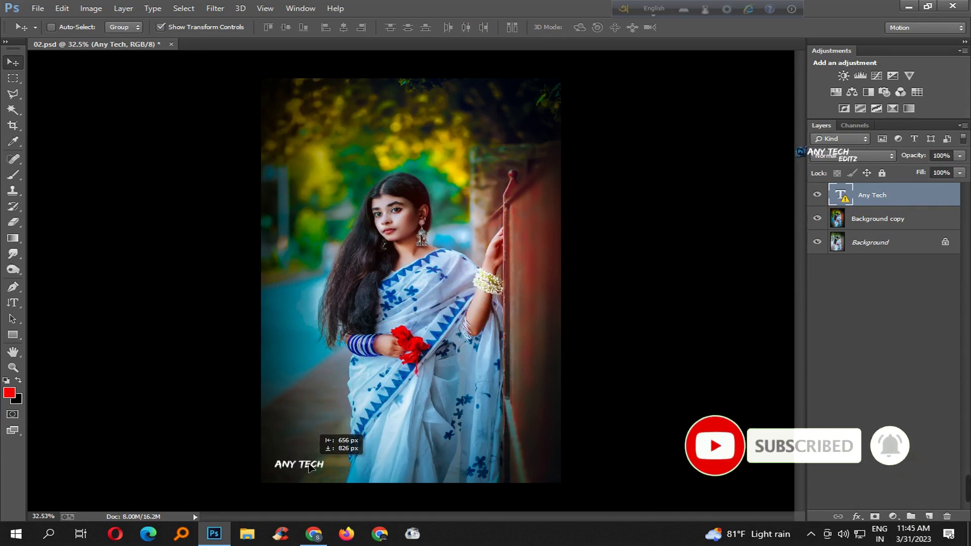
pyautogui.moveTo(311, 467); pyautogui.dragTo(525, 461)
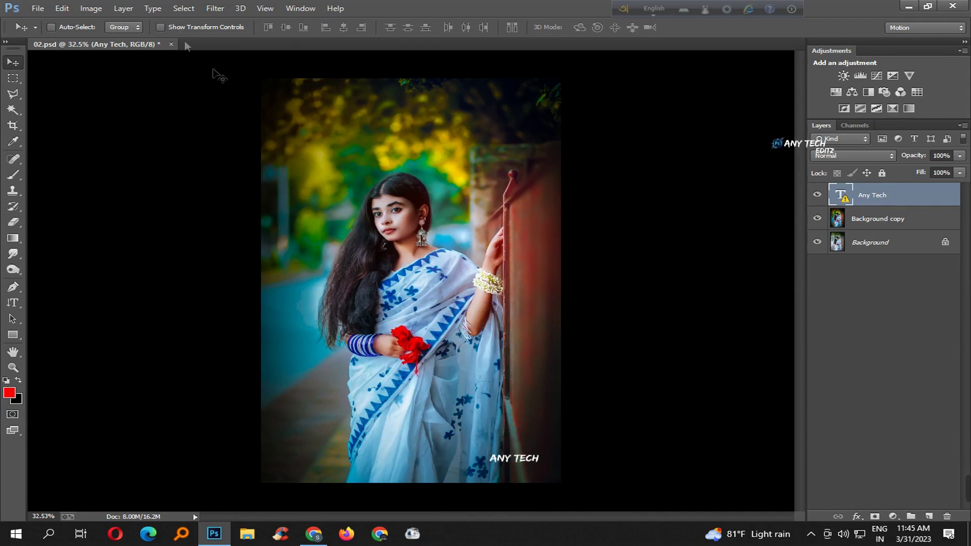
# Step: Merge the ANY TECH text into Background copy and toggle the layer to compare before and after
pyautogui.hotkey('ctrl', 'e')
pyautogui.click(818, 195)
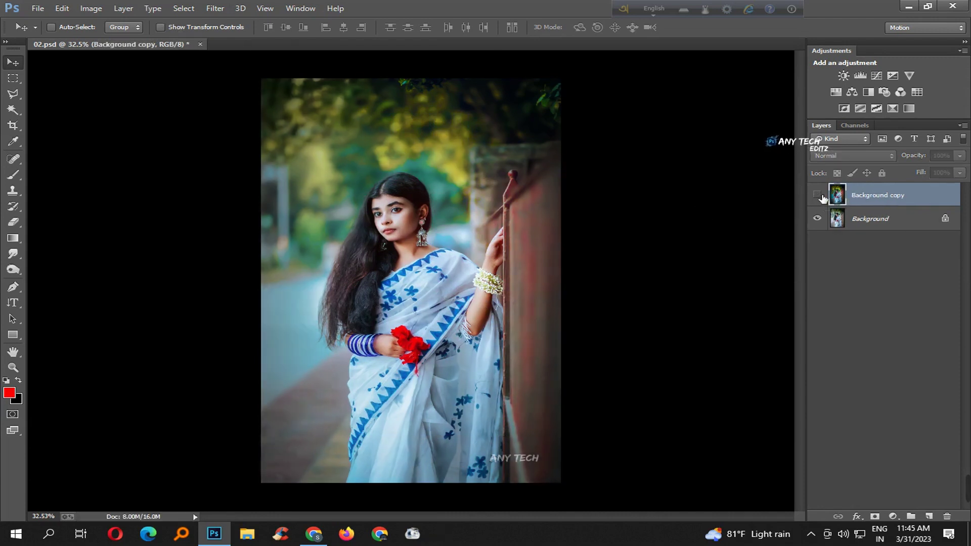
pyautogui.click(817, 194)
# Step: Save the finished image as a JPEG named 02 via Save As
pyautogui.hotkey('ctrl', 's')
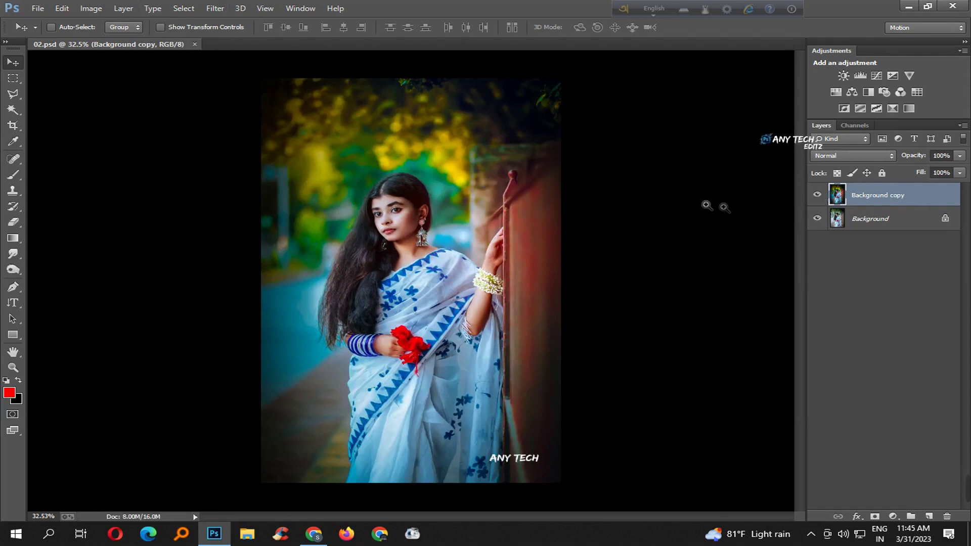
pyautogui.scroll(-5, 416, 272)
pyautogui.scroll(5, 416, 271)
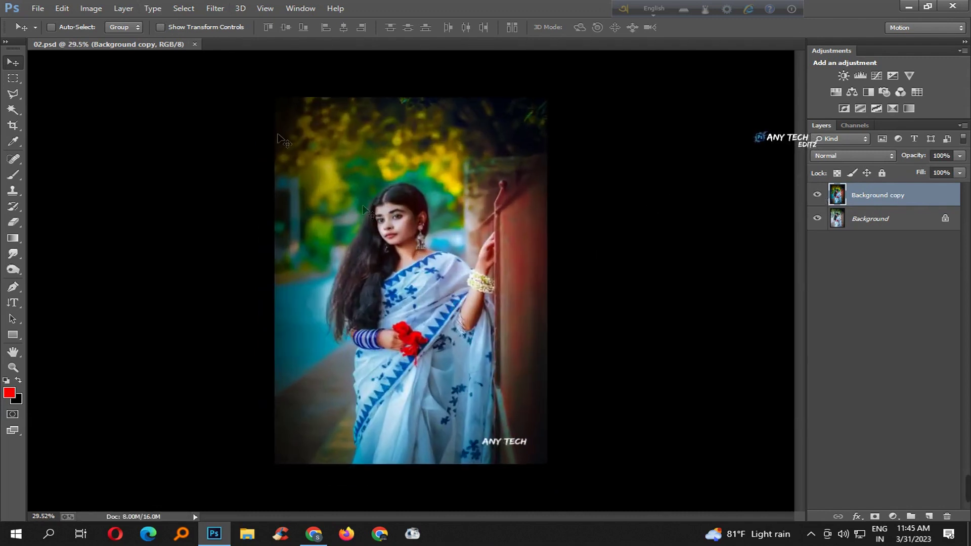
pyautogui.click(38, 8)
pyautogui.click(64, 119)
pyautogui.click(127, 405)
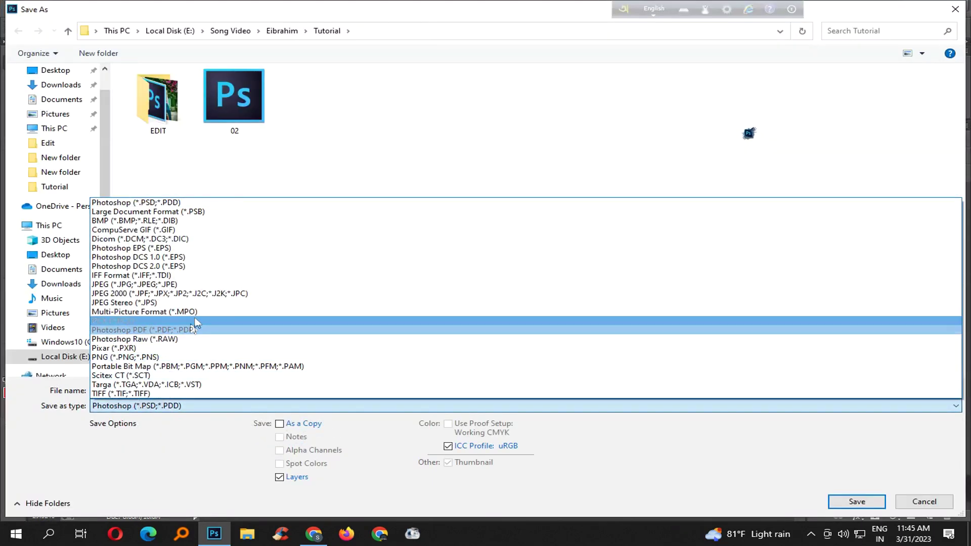
pyautogui.click(151, 284)
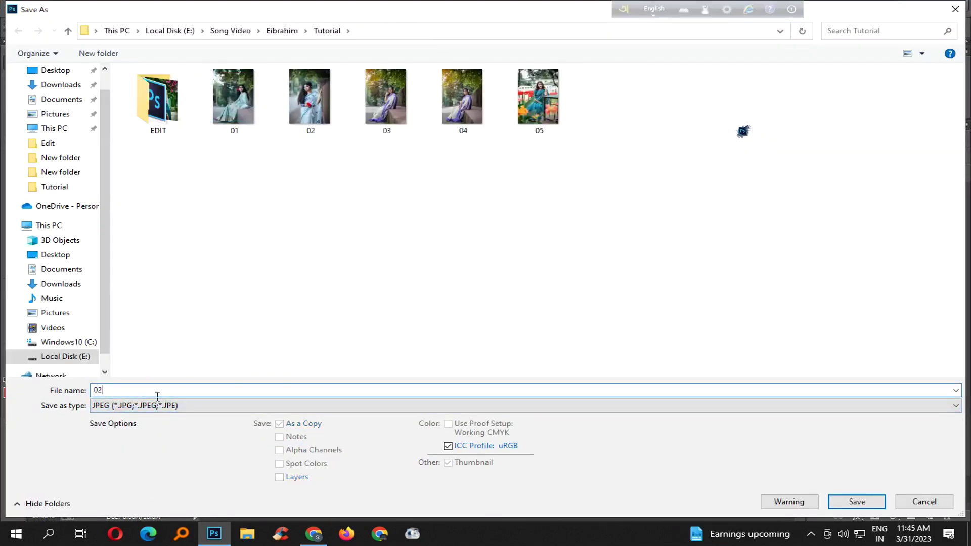
pyautogui.press('Return')
pyautogui.press('Return')
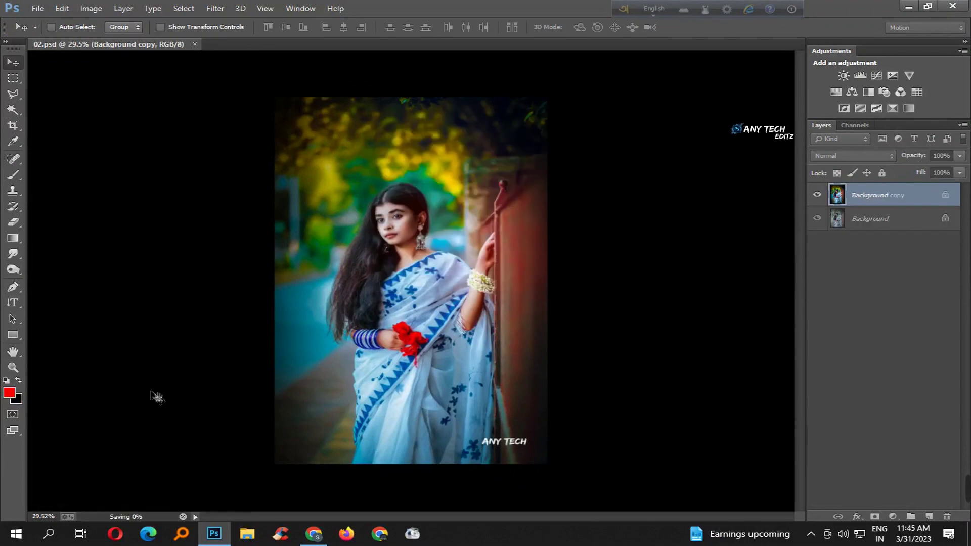